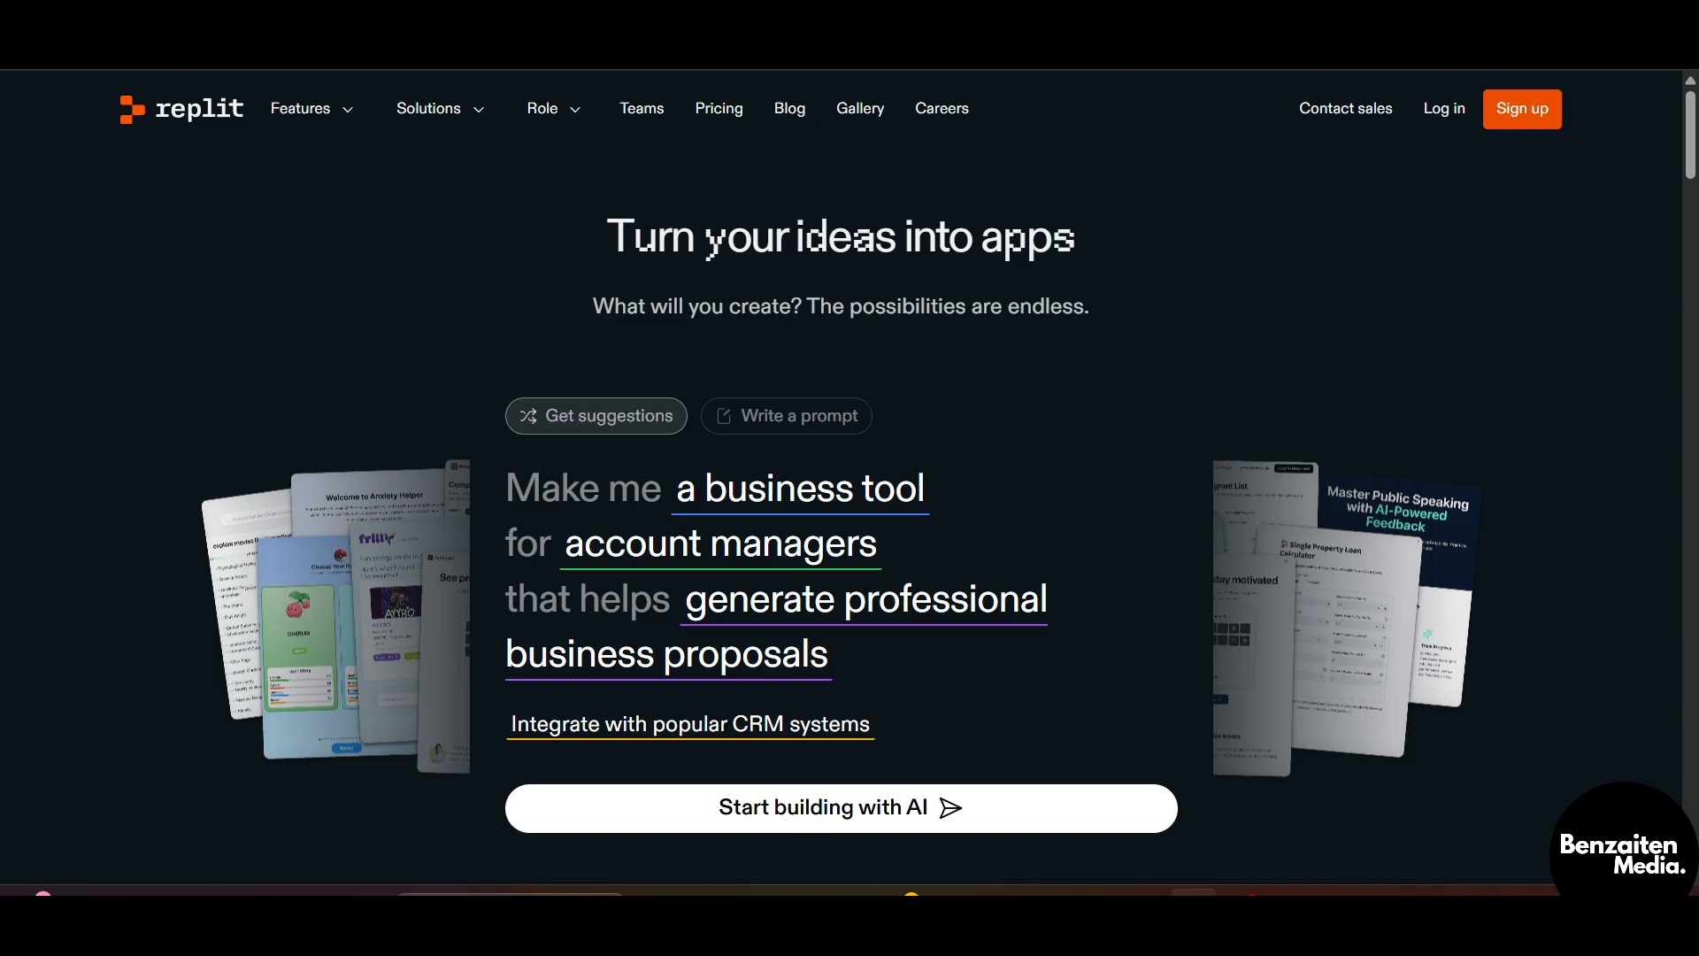
- Navigate back then forward in Brave to land on the signed-in Replit welcome dialog
click(26, 72)
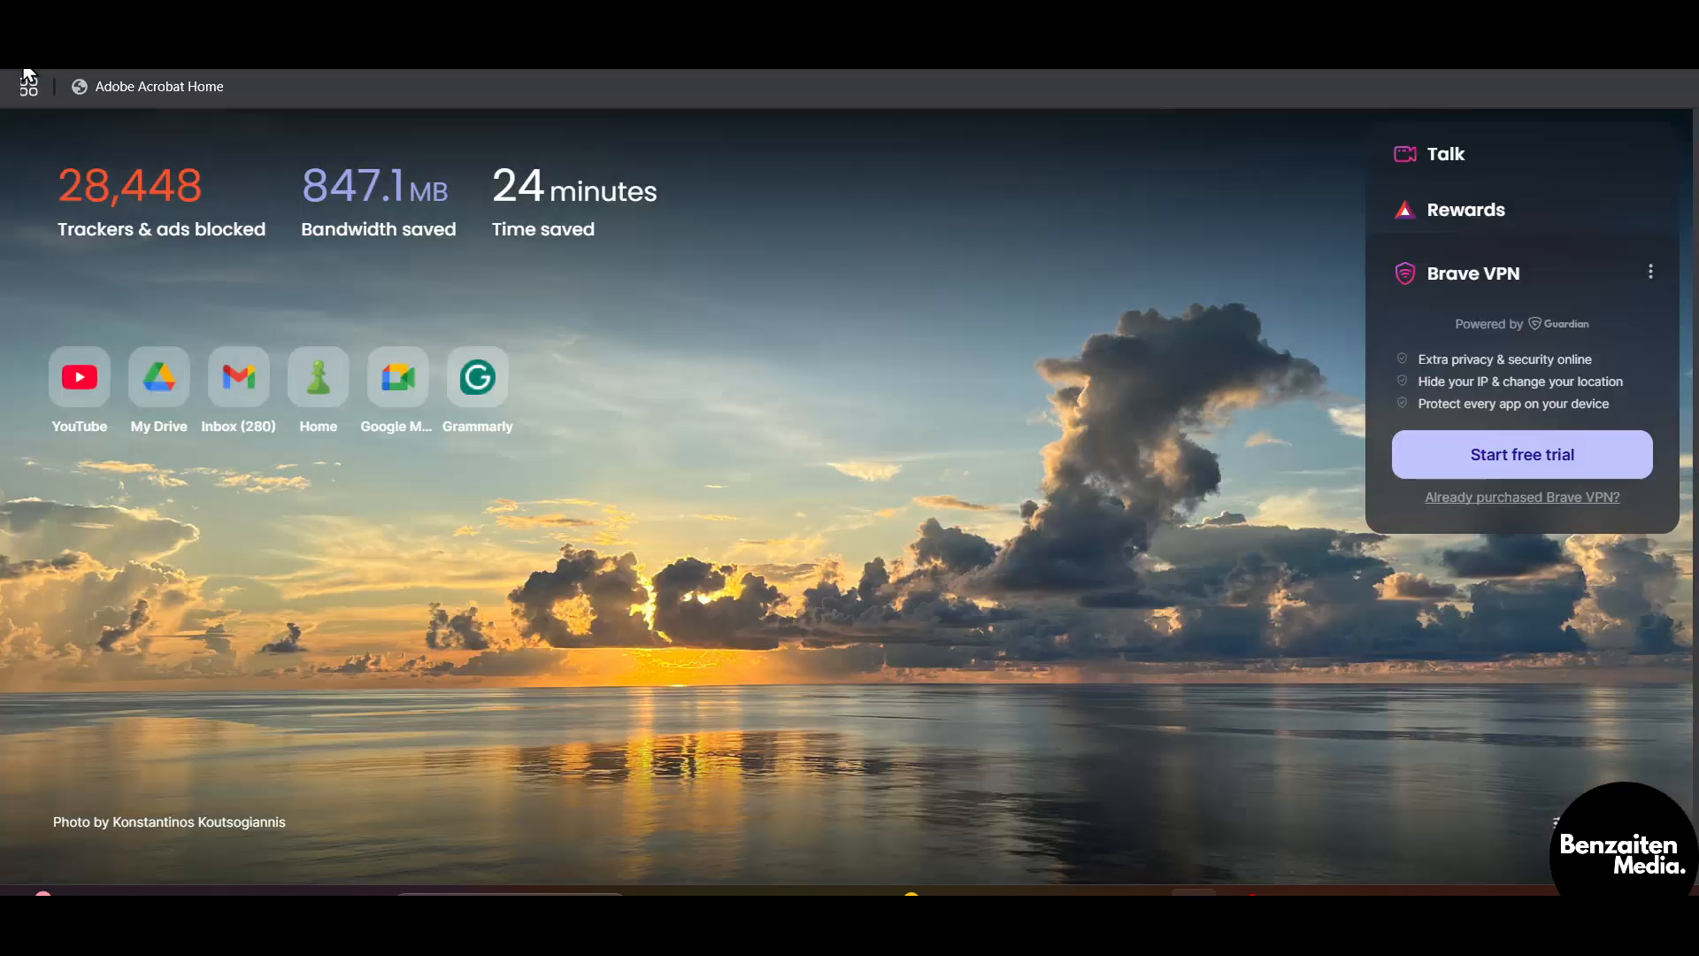
click(60, 73)
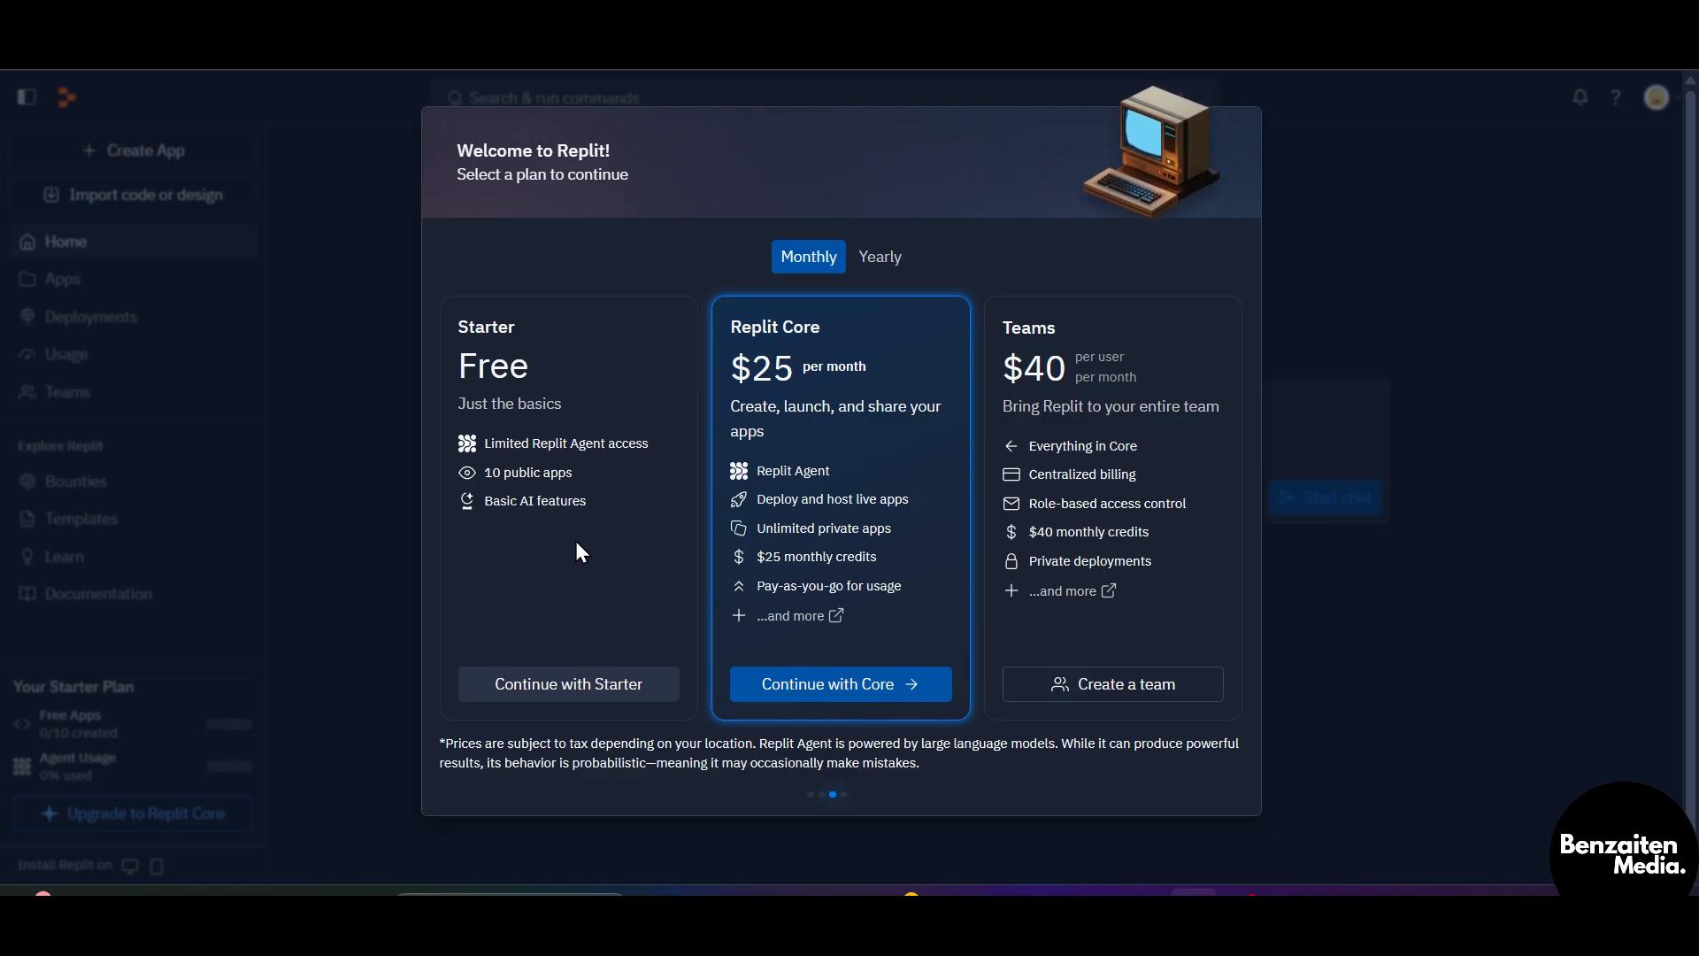
- Choose the free Starter plan and finish the welcome dialog with 'Start creating'
mouse_move(575, 540)
mouse_down()
mouse_move(964, 501)
mouse_move(863, 487)
mouse_up()
click(537, 580)
click(575, 690)
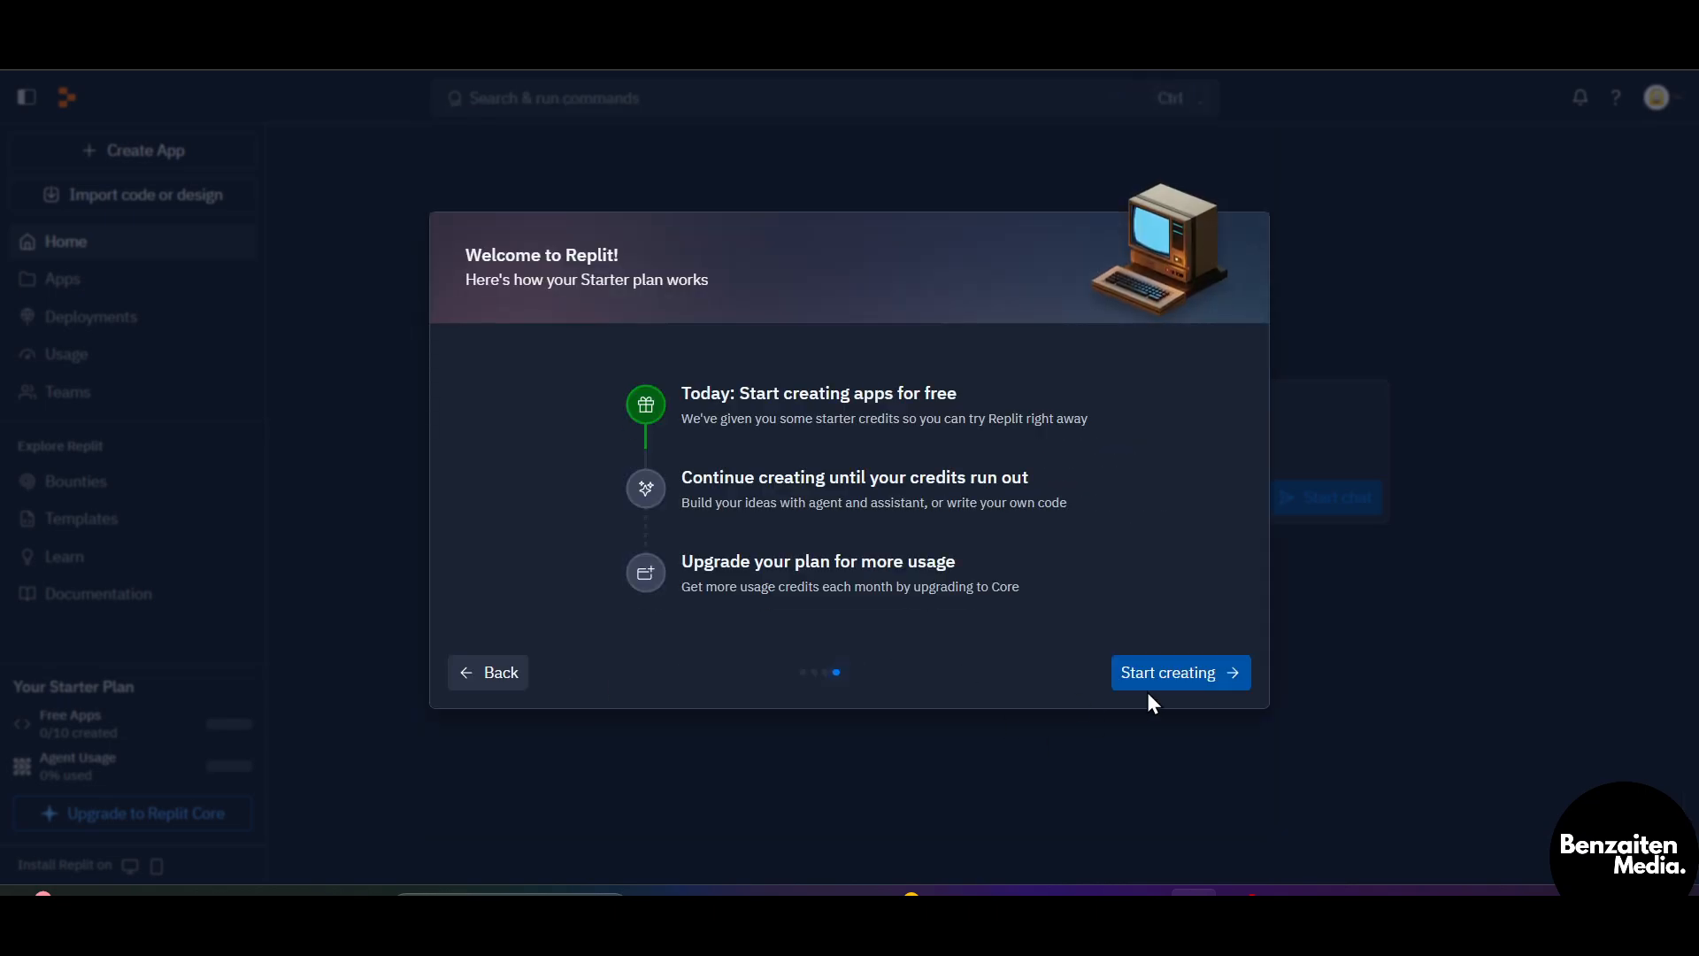
click(1177, 671)
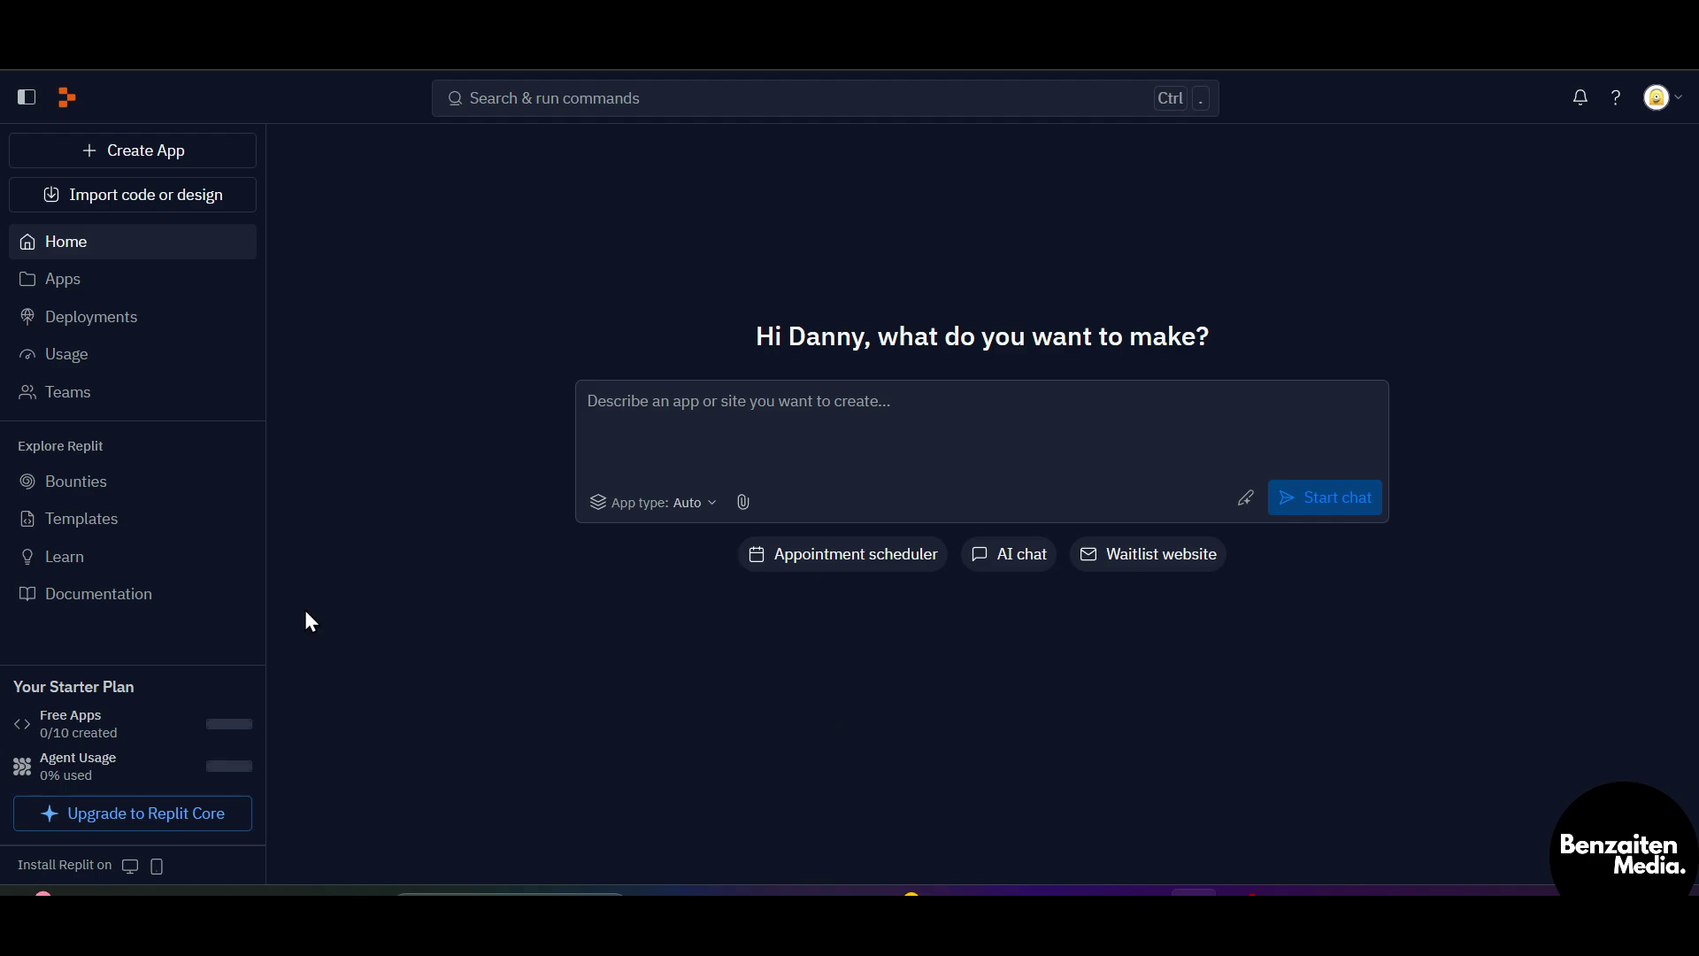
- Start a new app via 'Choose a Template' and pick the Python template
click(148, 157)
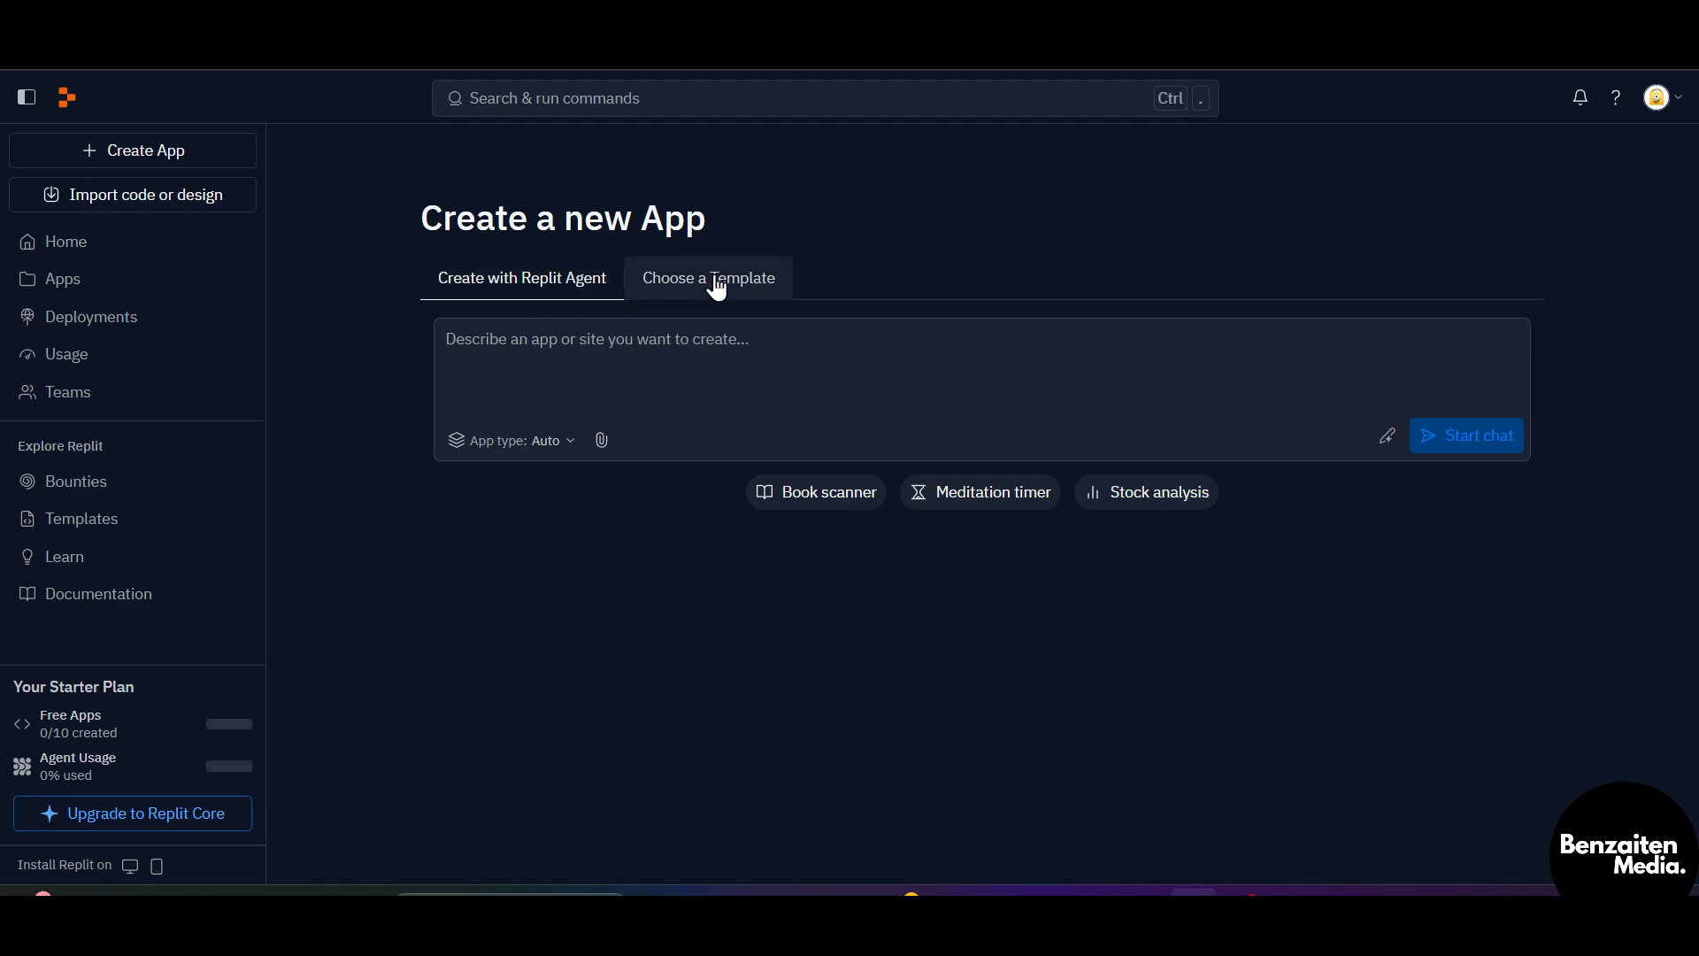
click(676, 290)
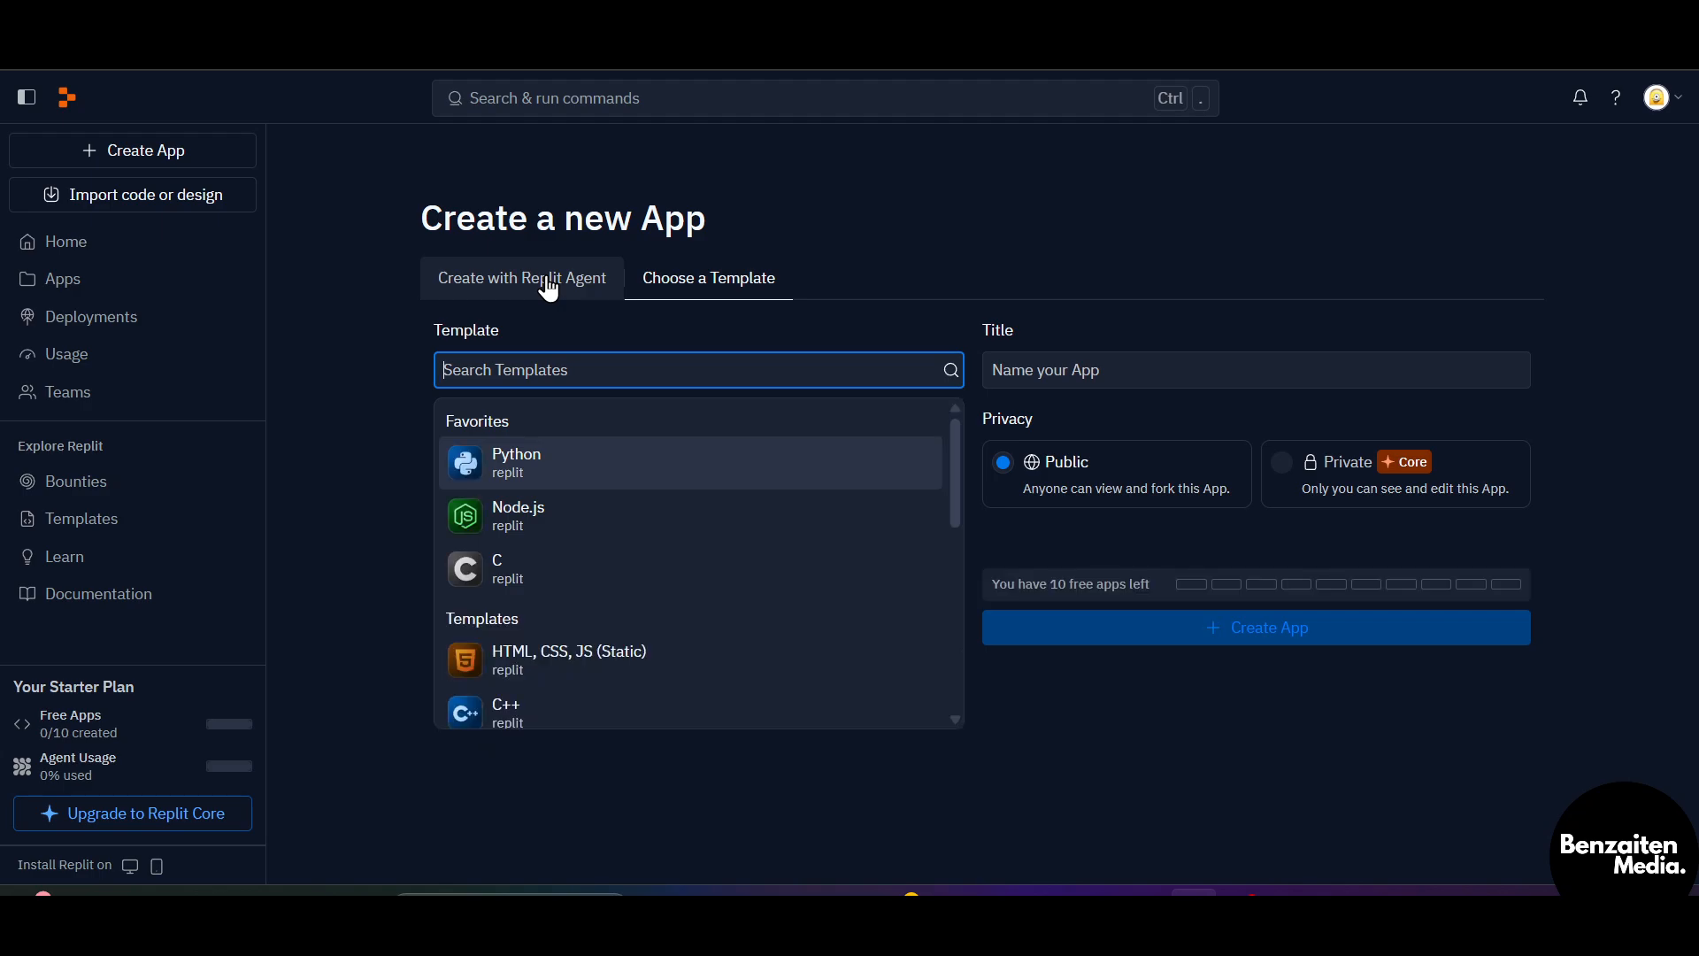
click(546, 287)
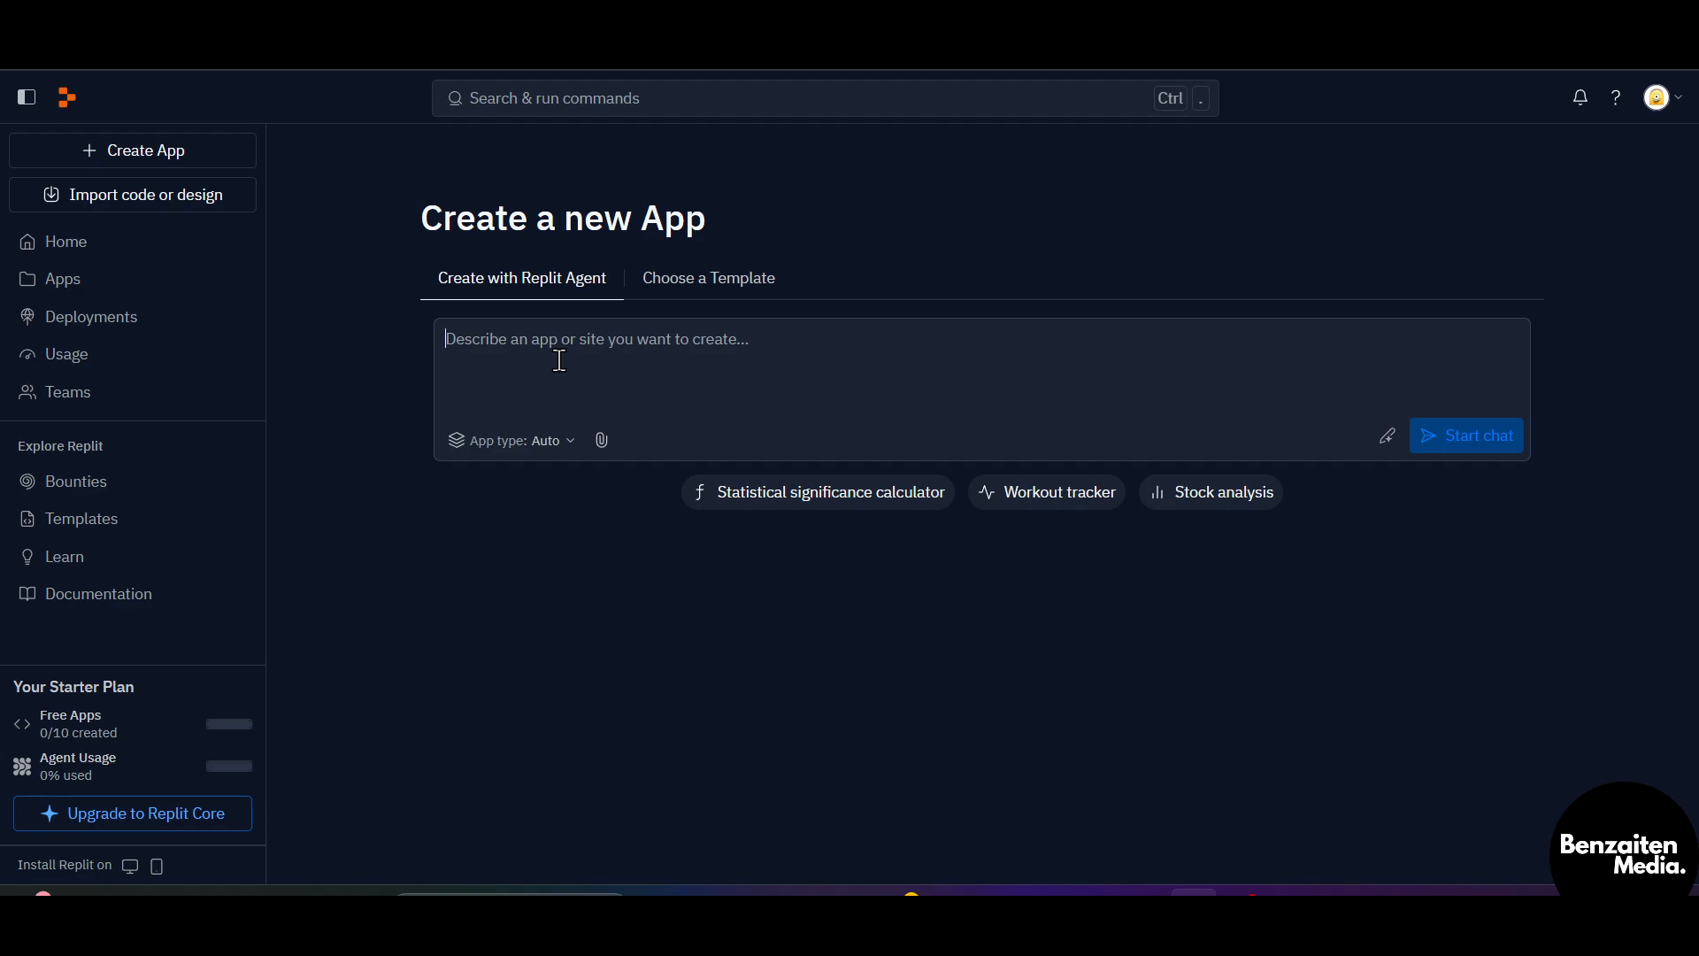
click(733, 281)
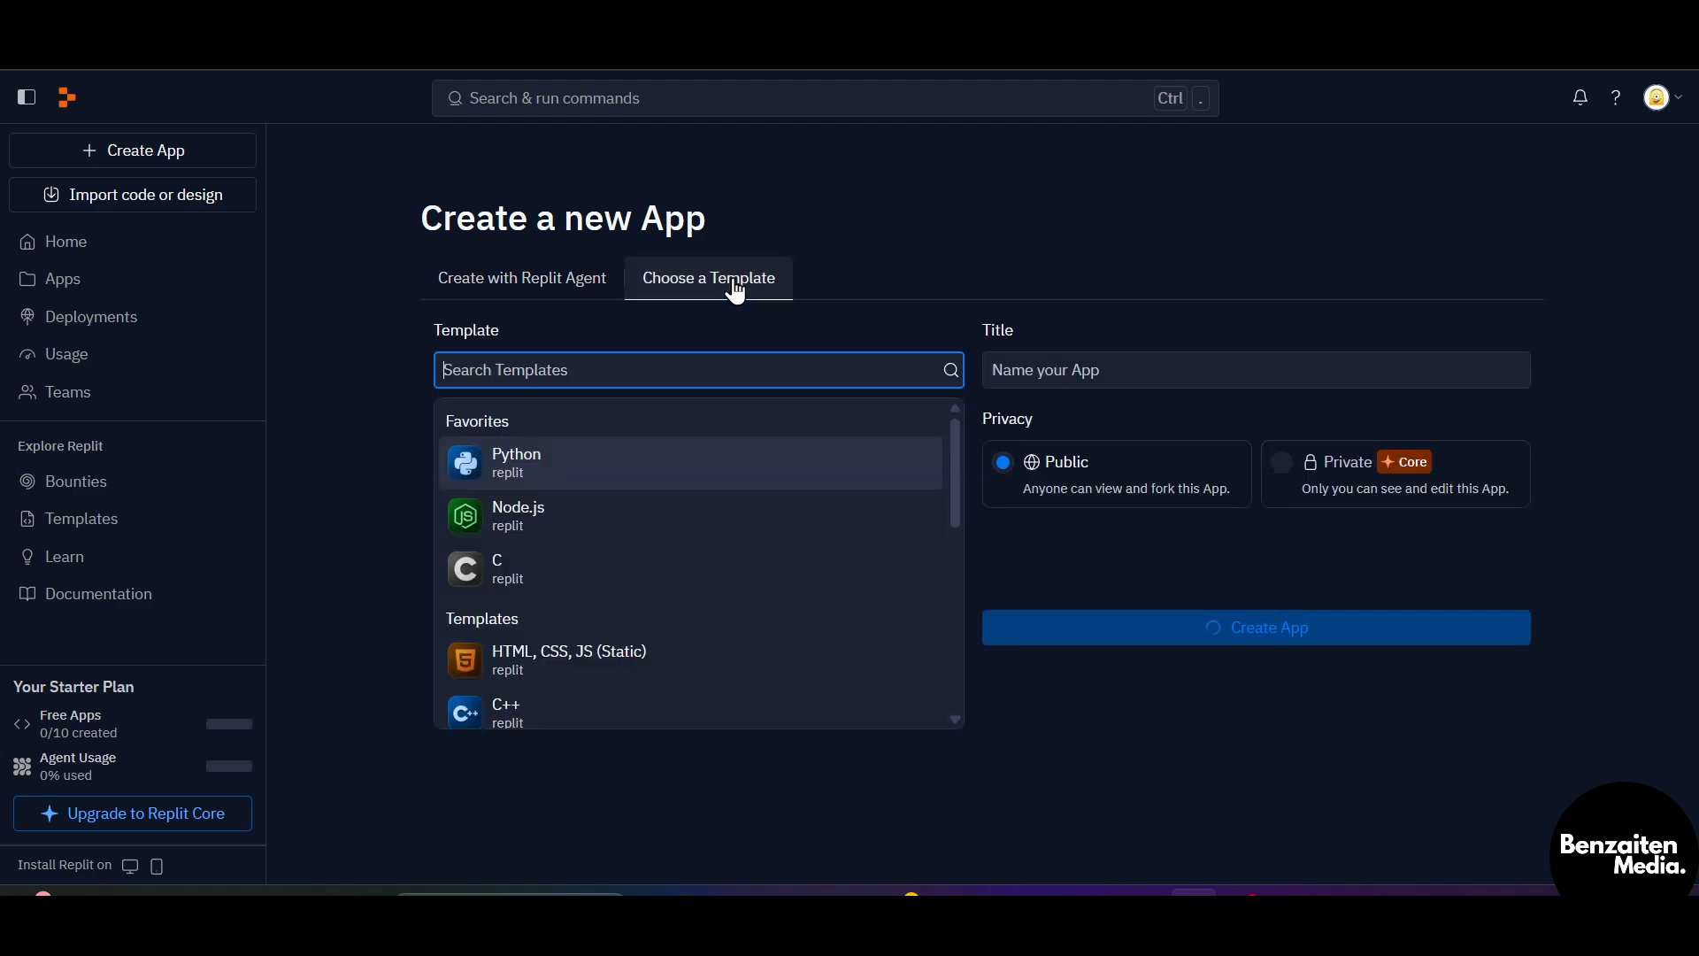
click(680, 462)
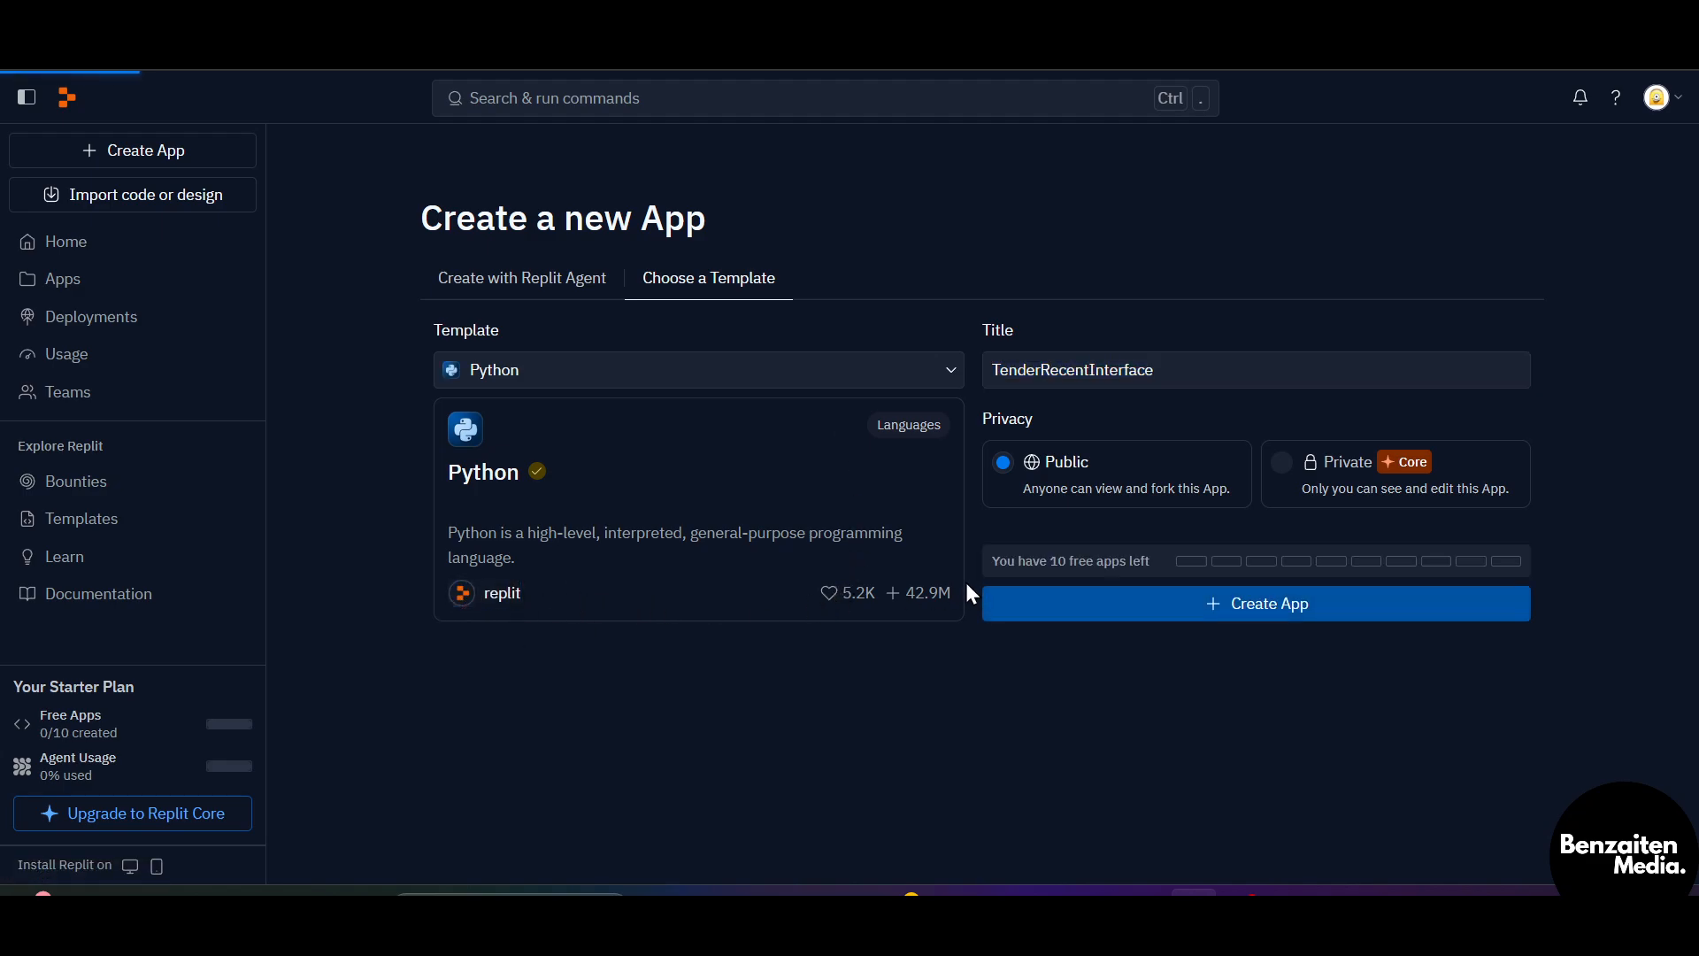
- Return to the new-app form, choose HTML, CSS, JS (Static) and clear the suggested title for 'html temp'
click(1255, 603)
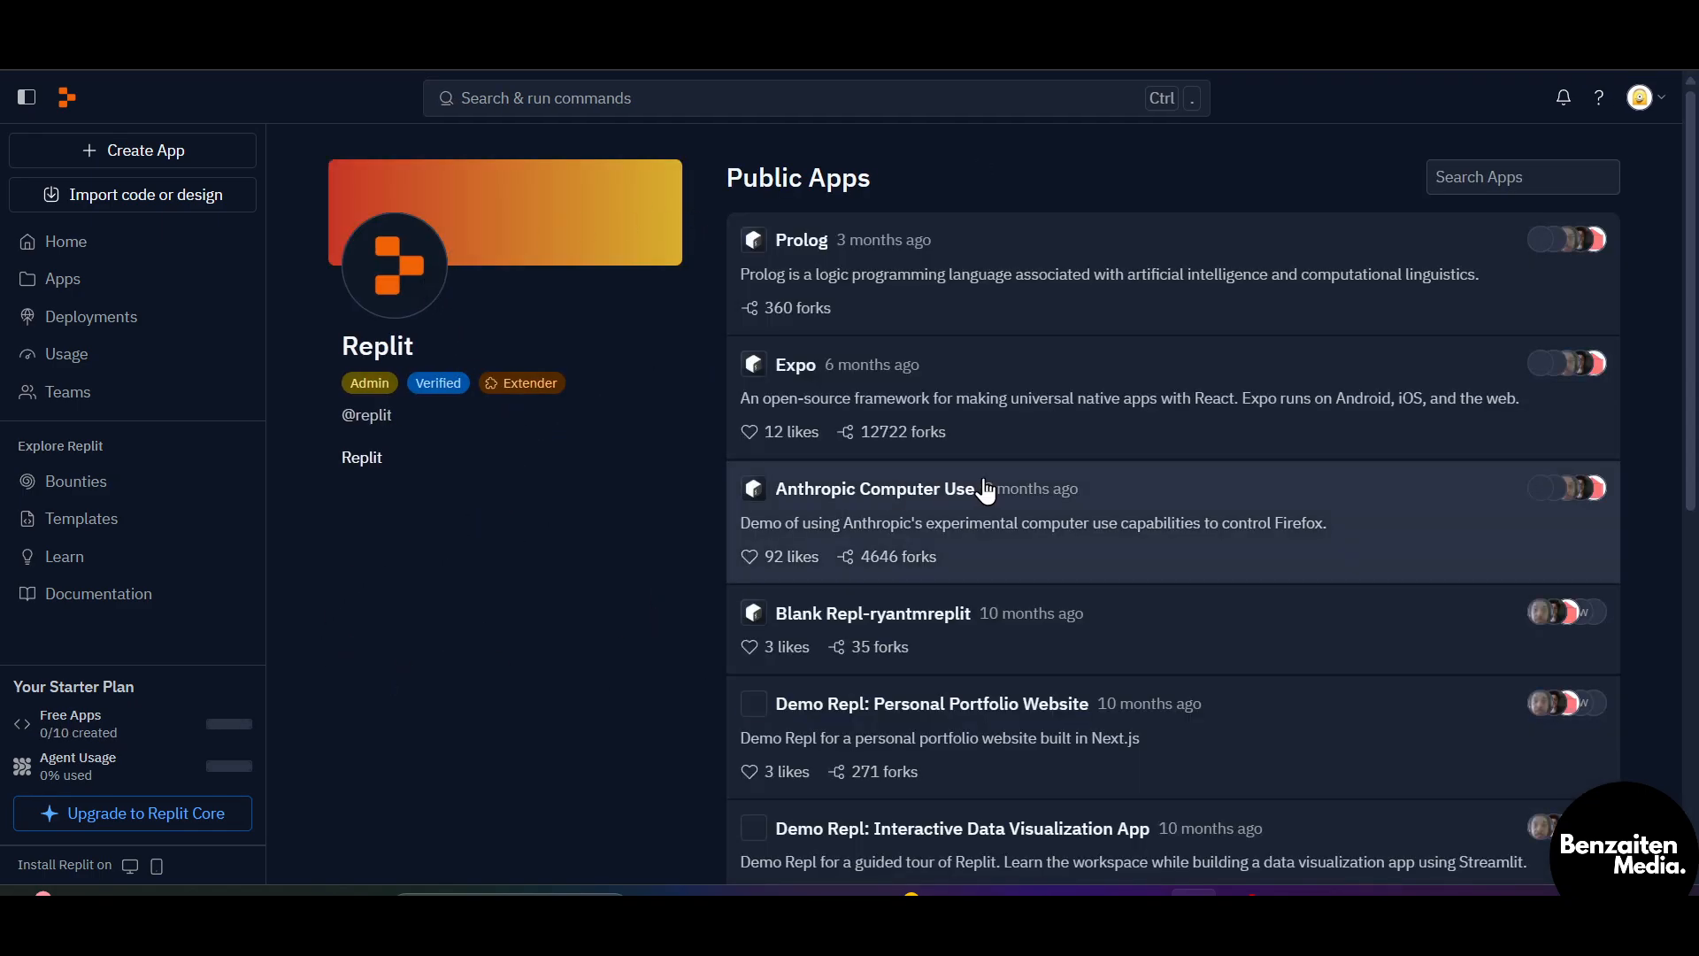
scroll(1057, 659, down, 4)
scroll(1058, 660, up, 5)
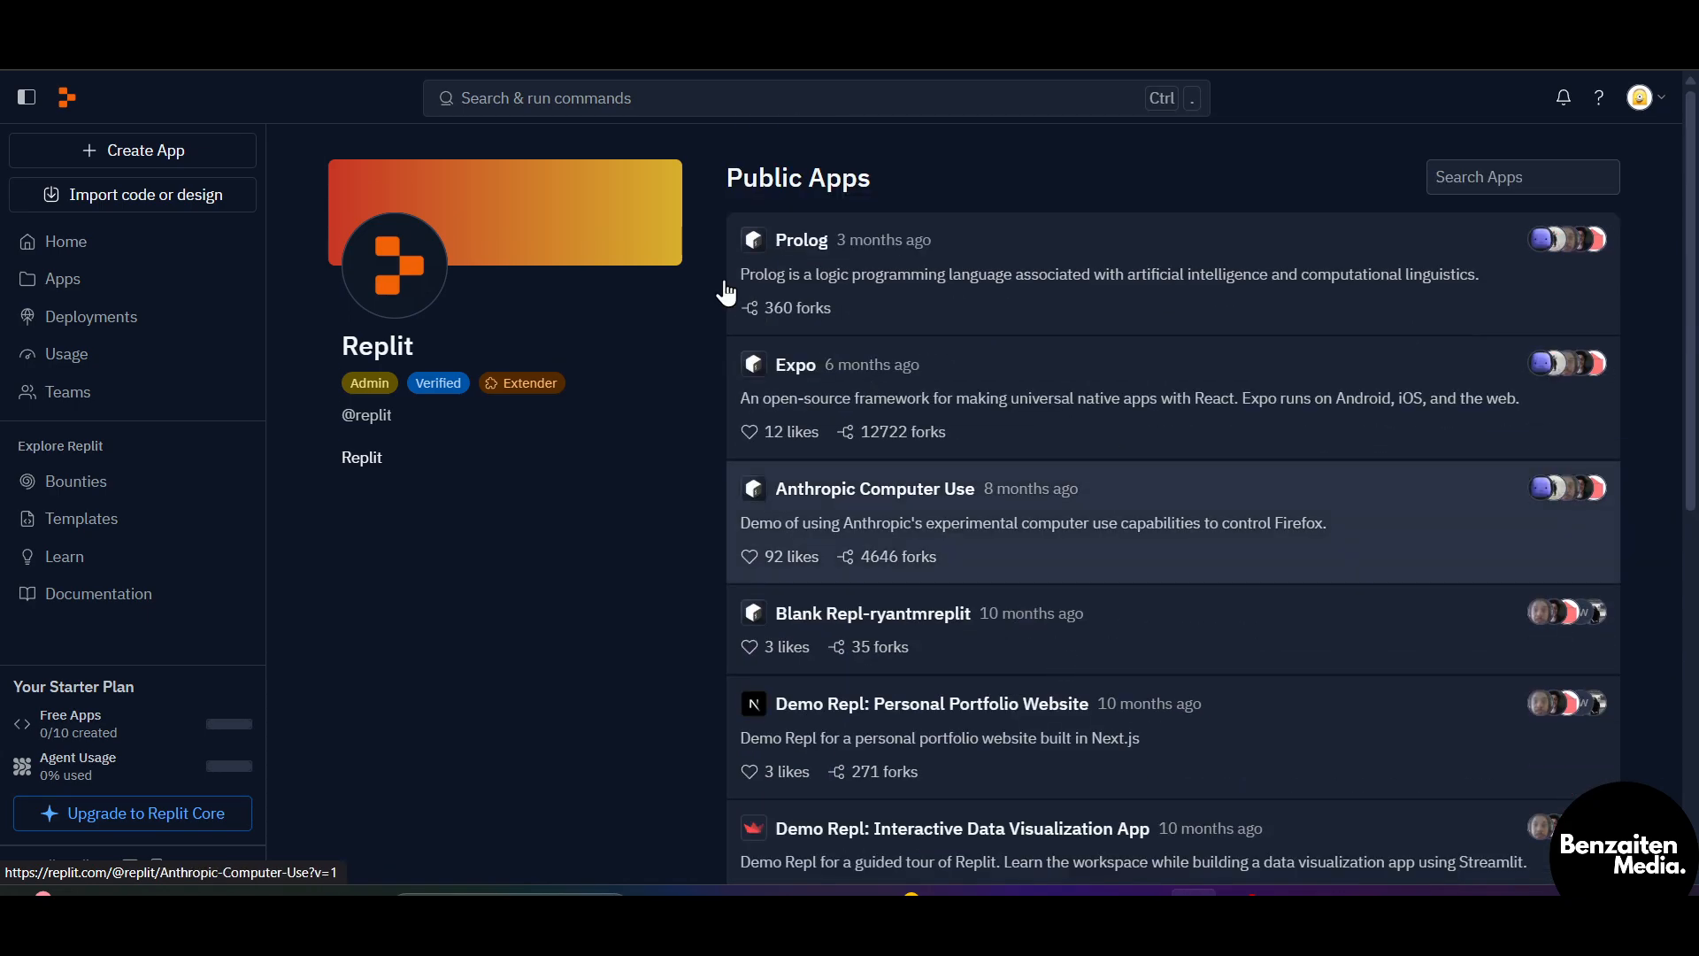
click(16, 67)
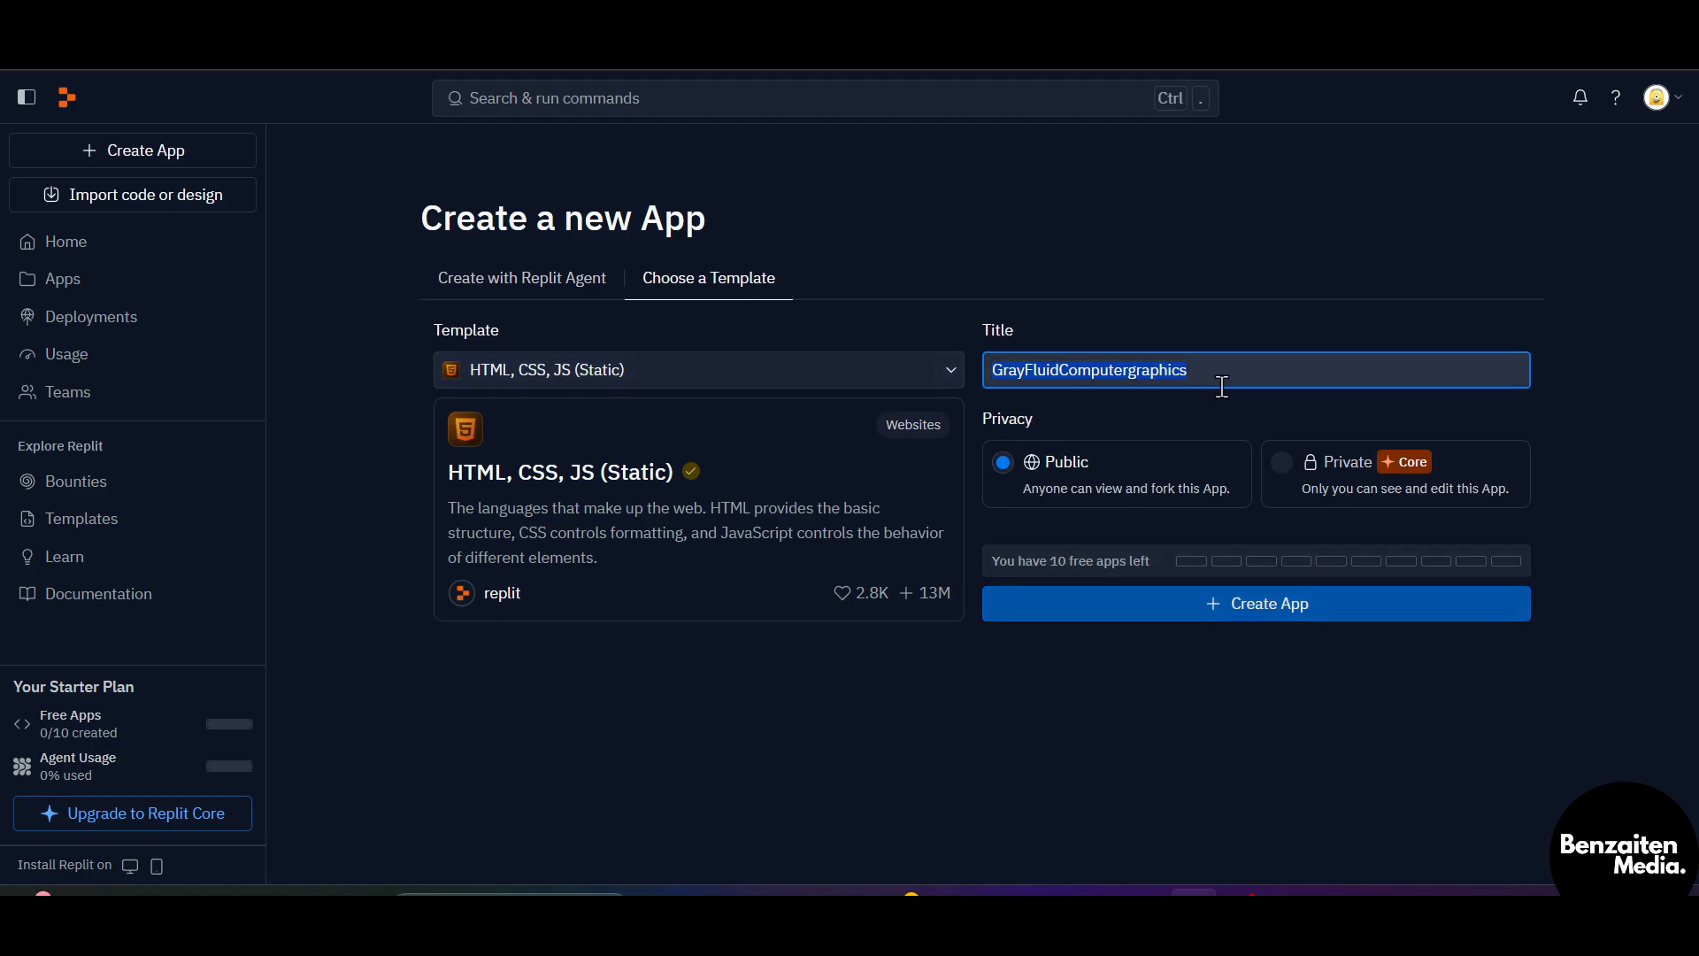
key(BackSpace)
text(h)
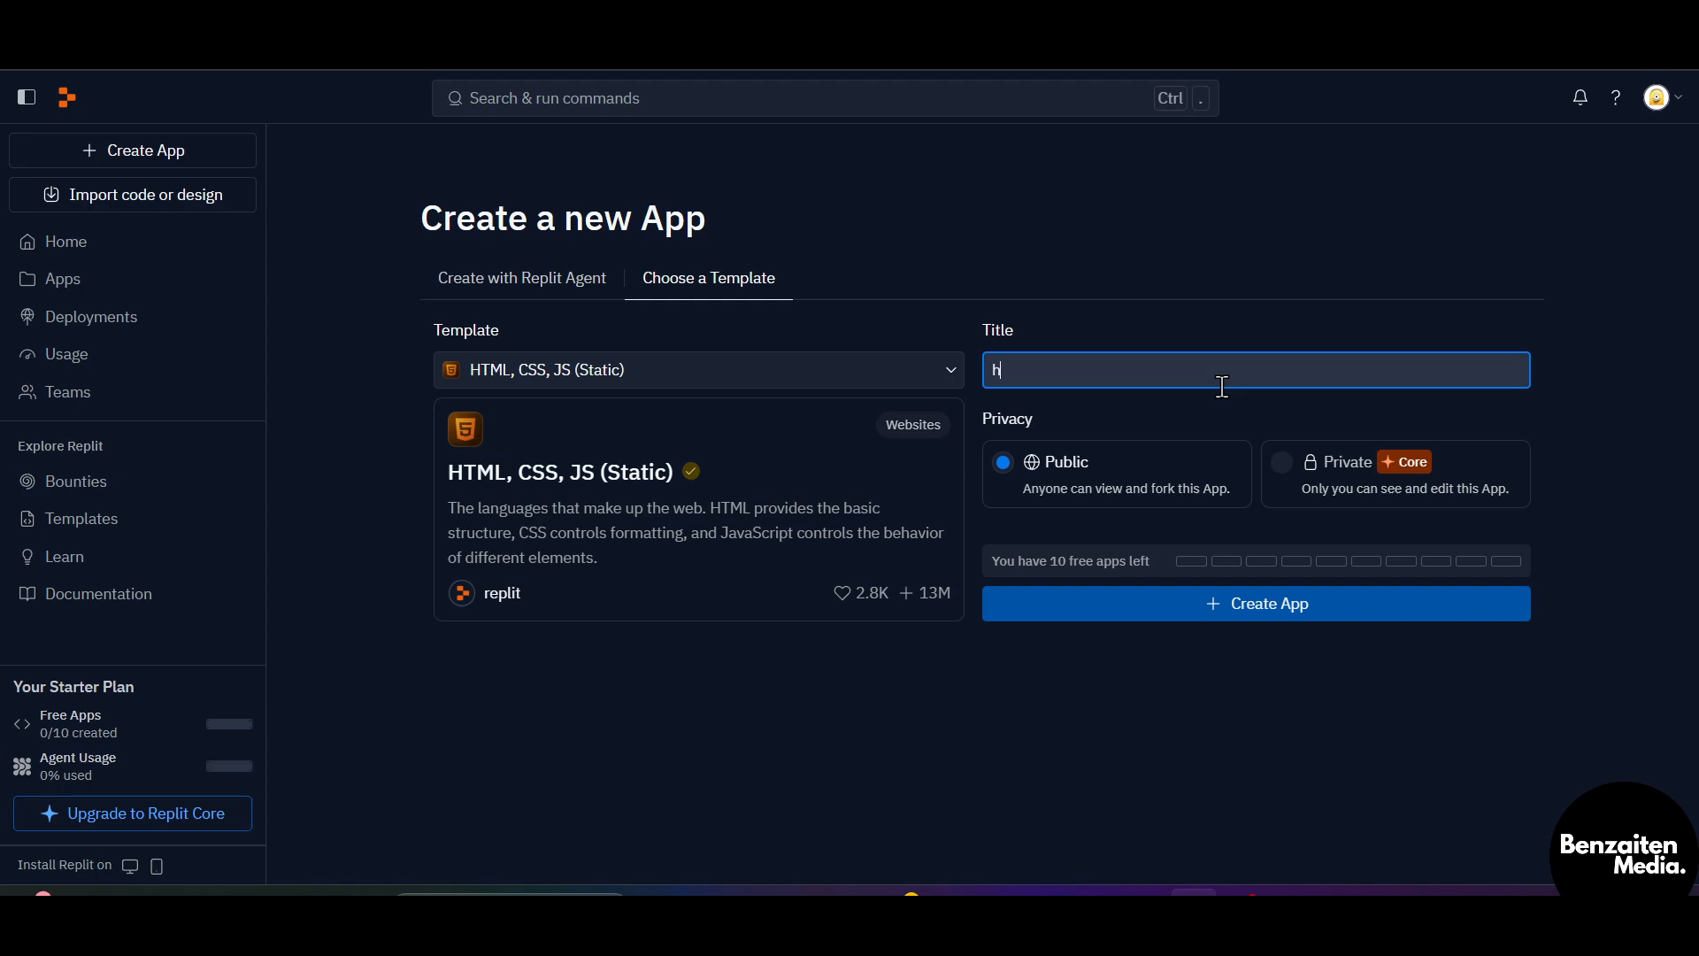
text(tml temp)
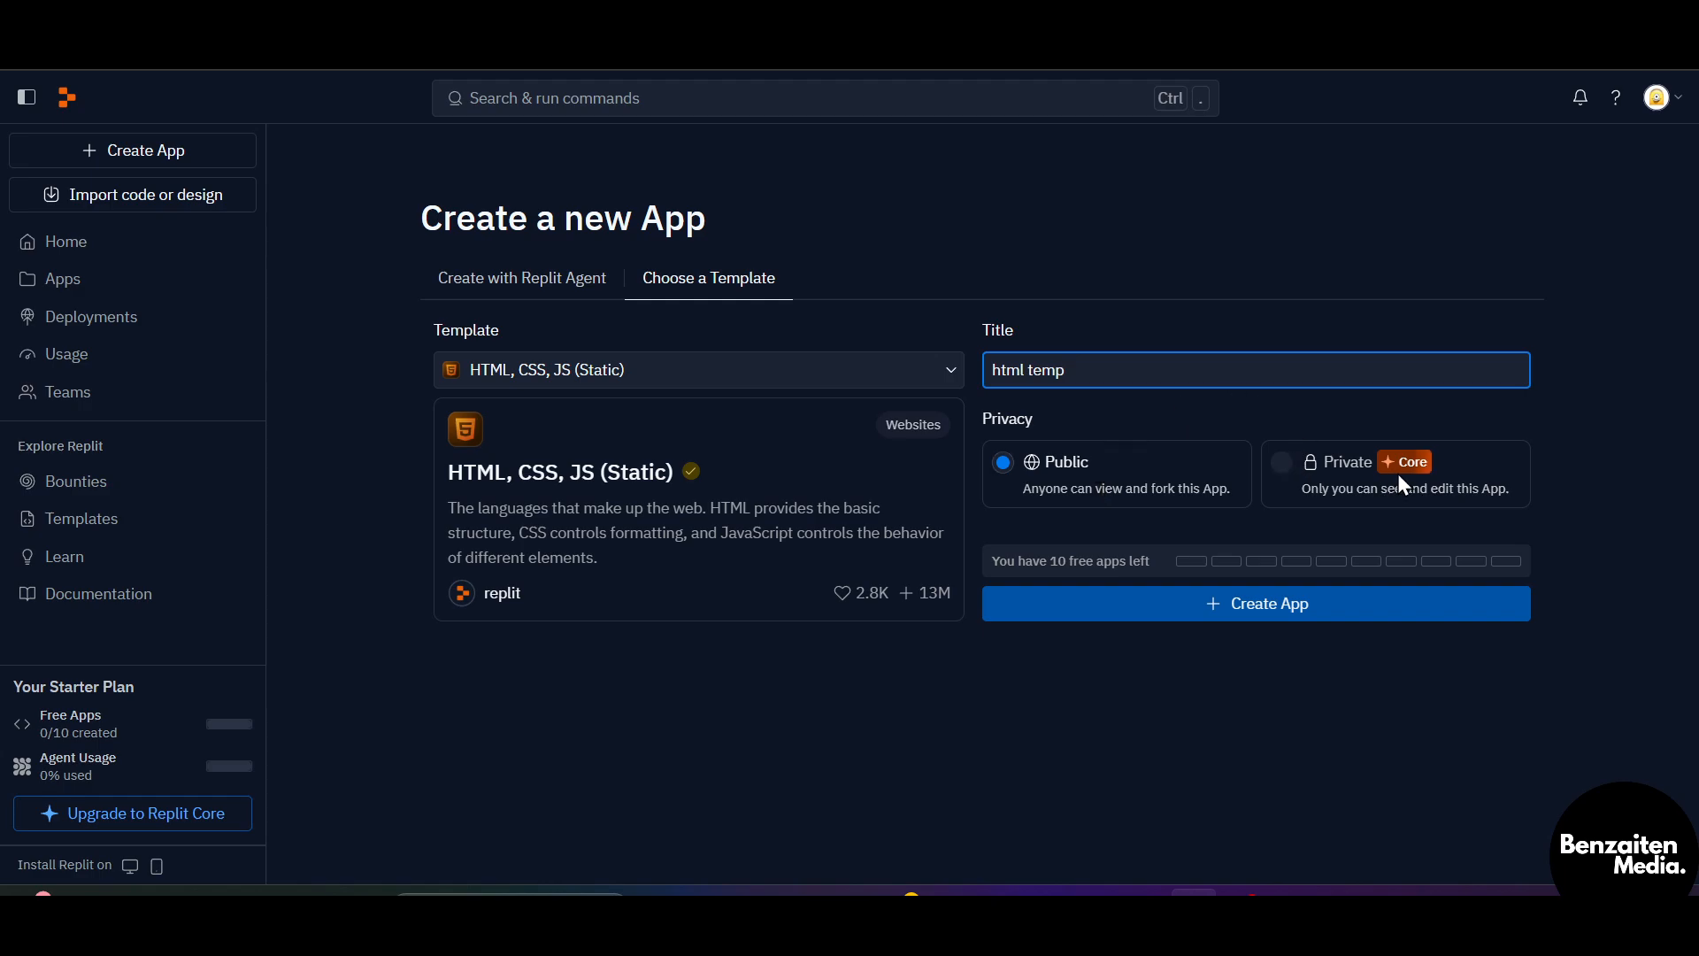
mouse_move(1404, 461)
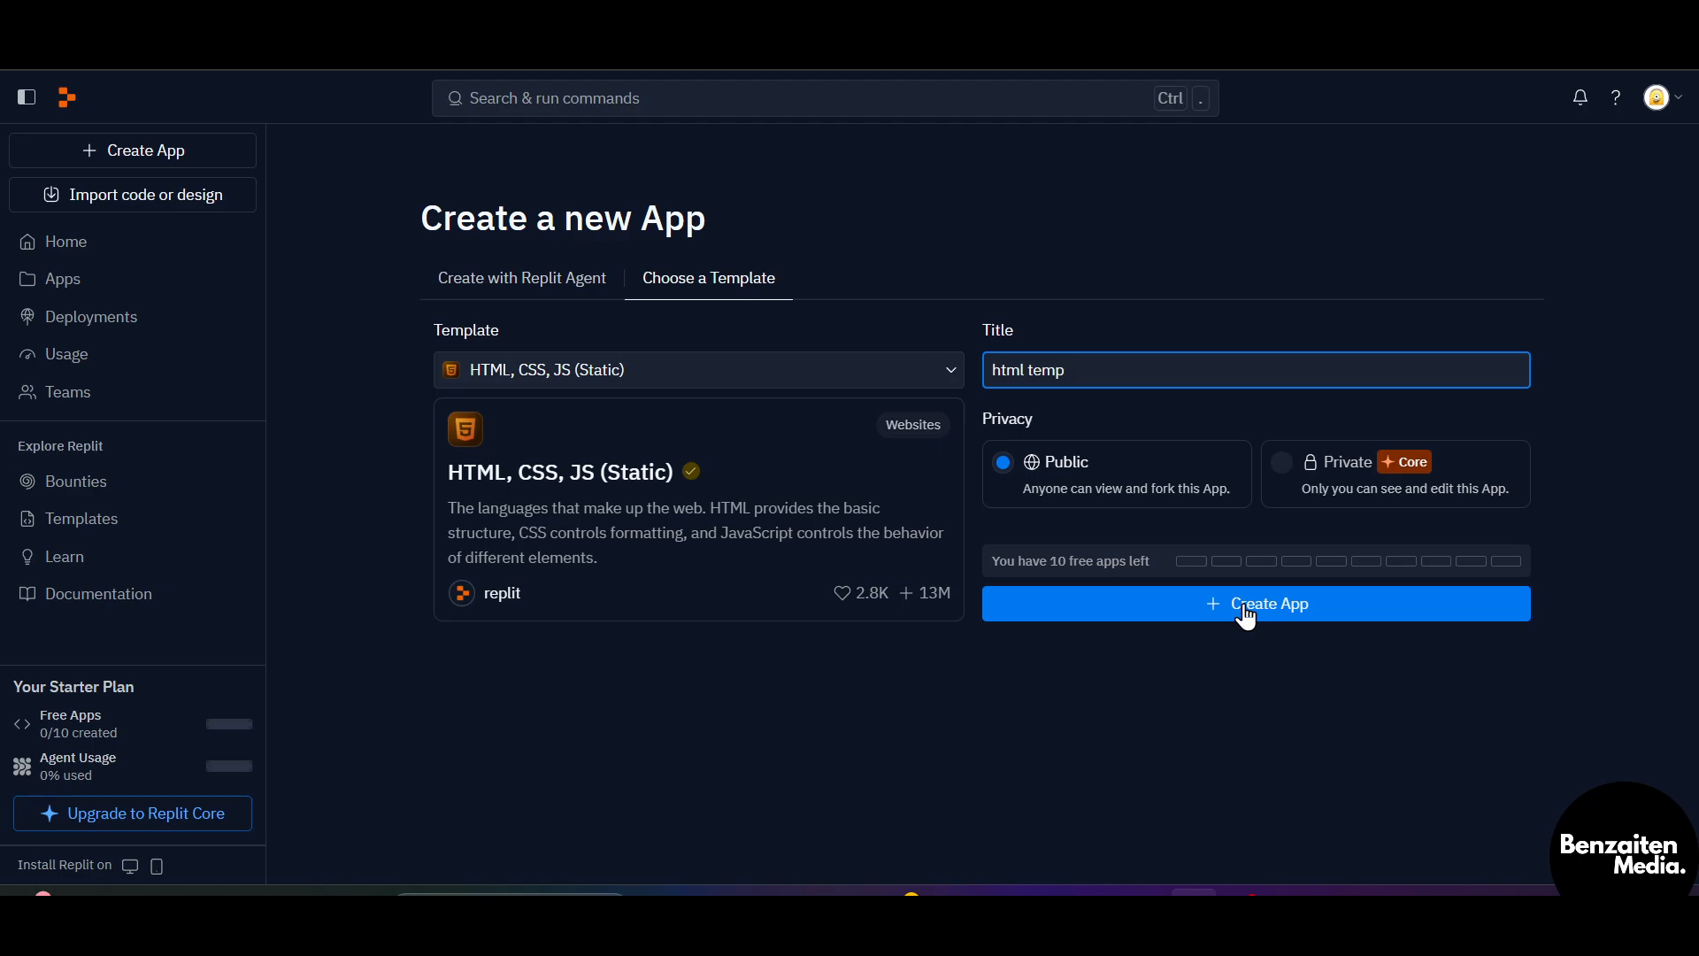
- Create the 'html temp' app and click through the workspace onboarding tour to index.html
click(1246, 608)
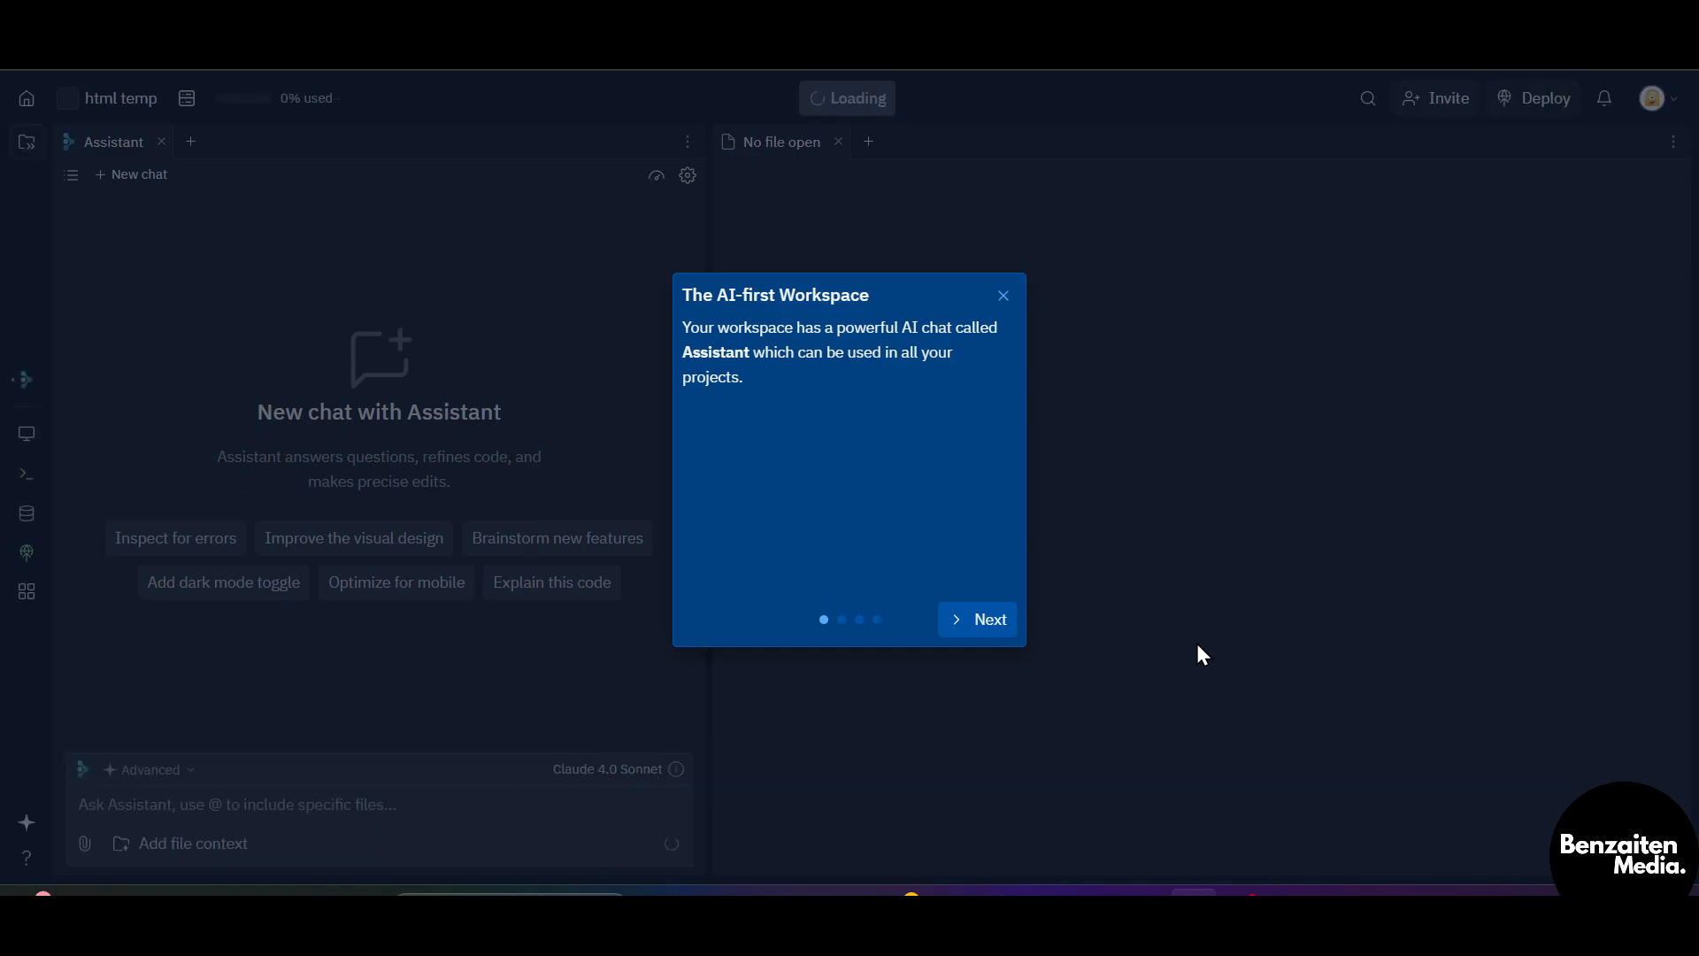
click(982, 619)
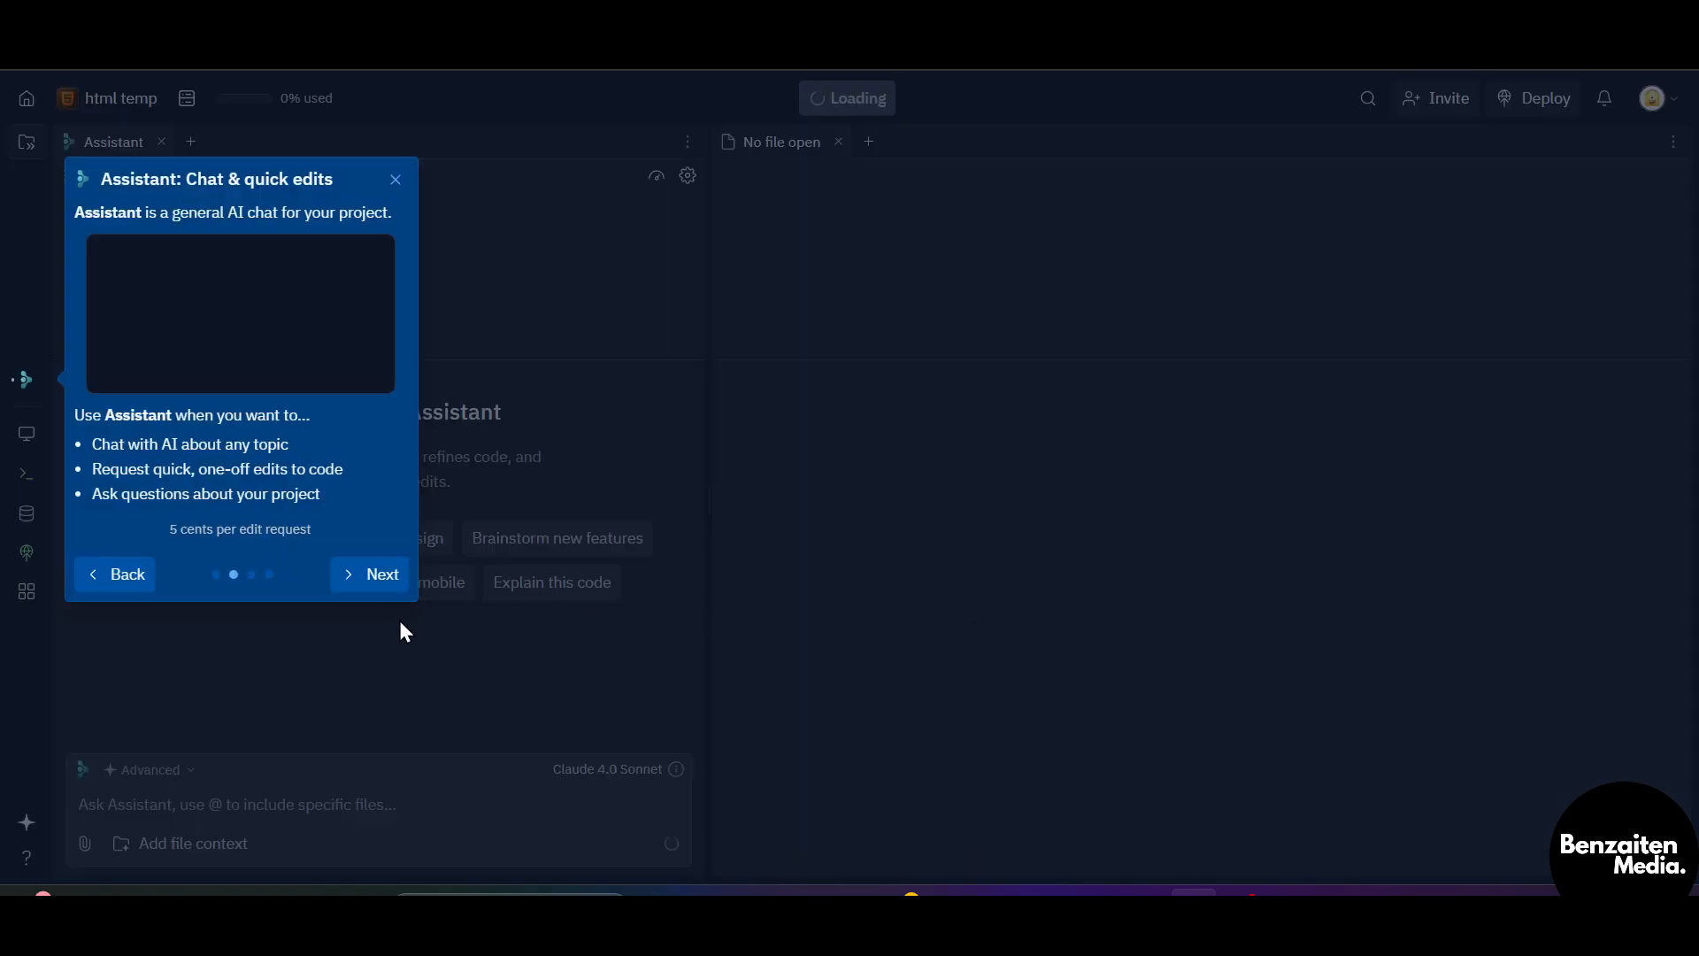
click(372, 575)
click(381, 679)
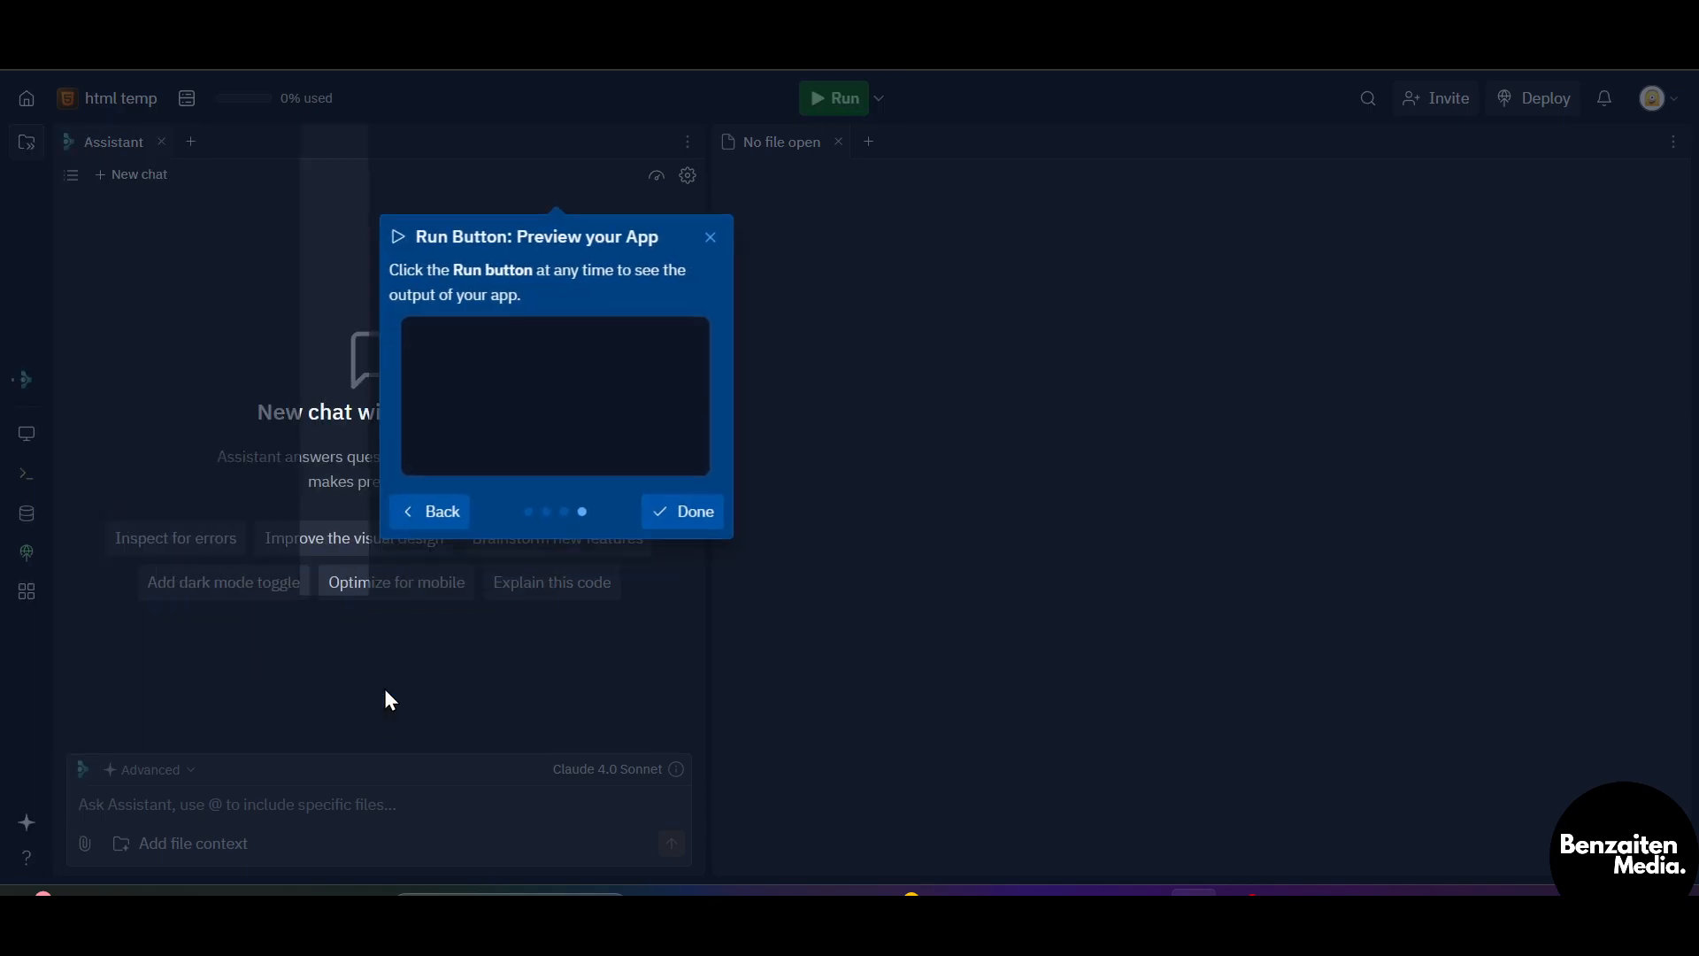
click(972, 430)
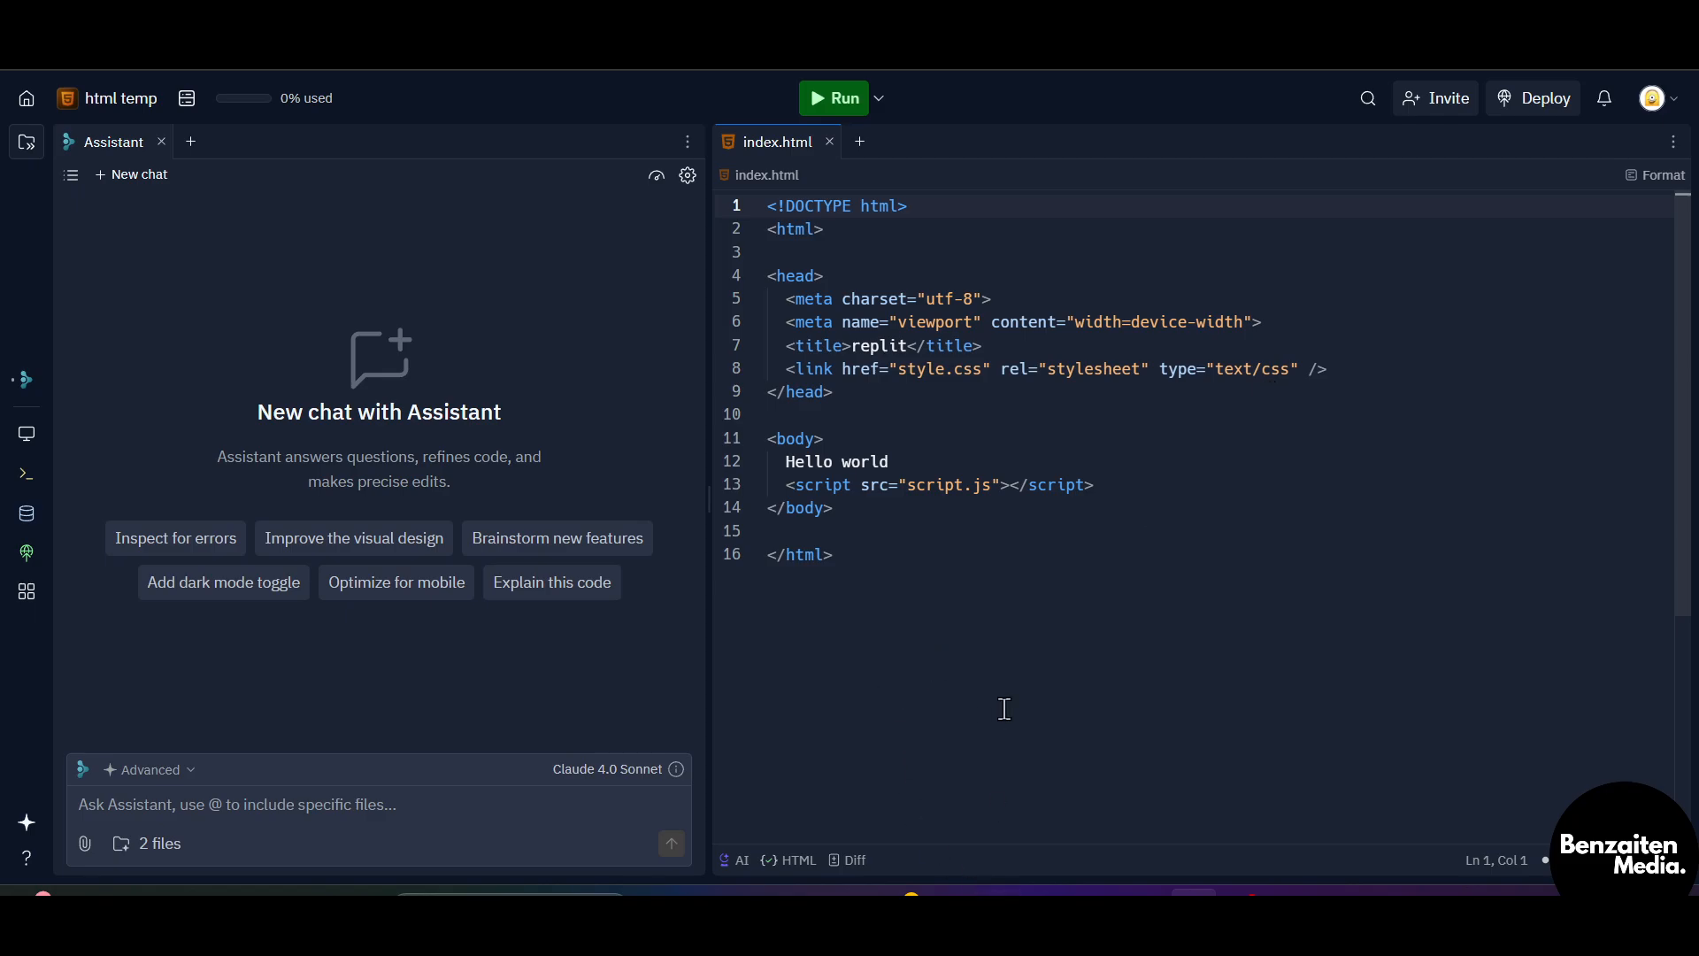
click(957, 584)
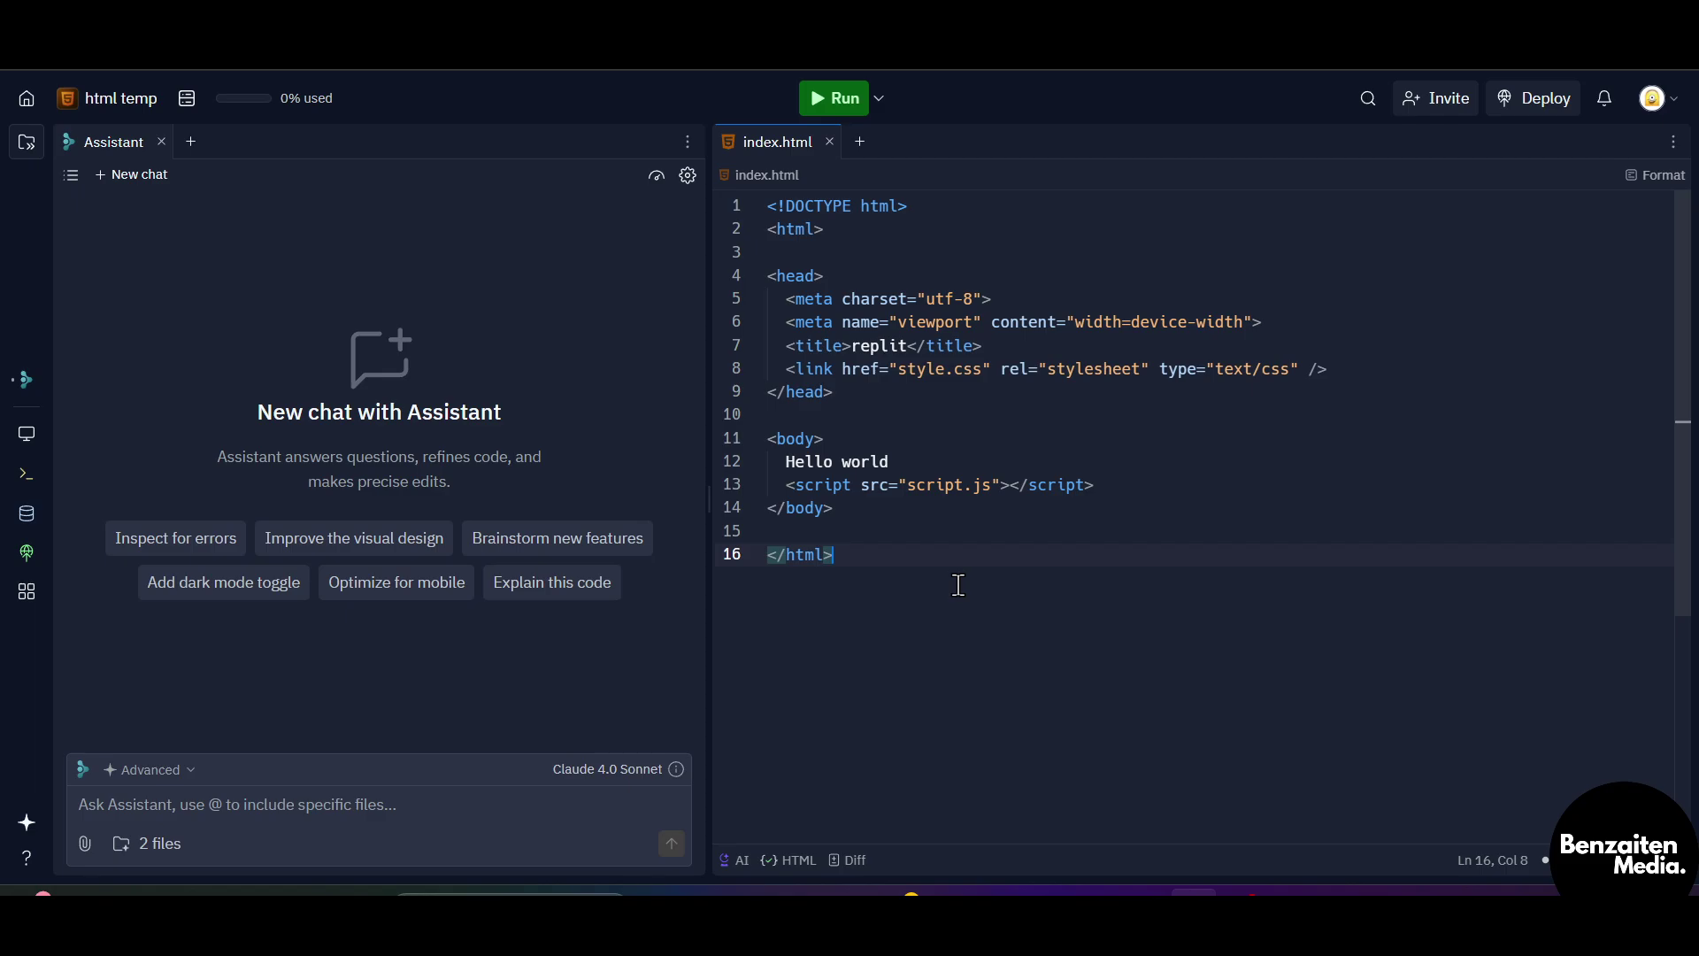
click(1009, 531)
click(205, 808)
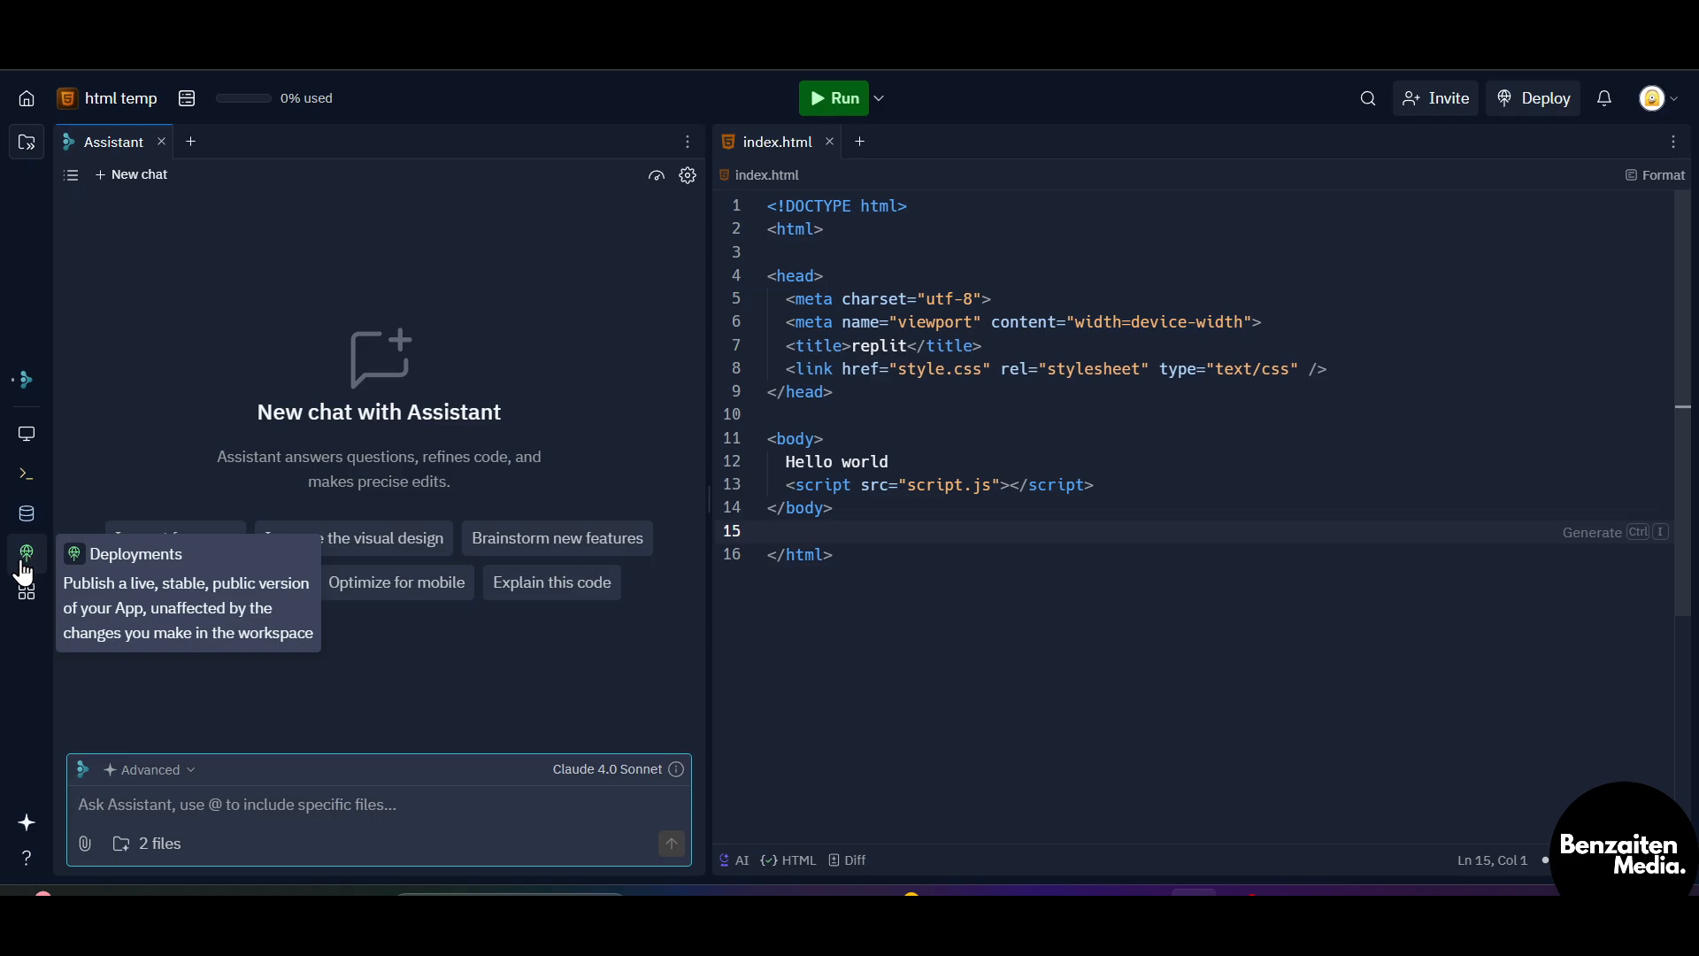
- Bring up the workspace Tools list to reach User Settings
click(27, 592)
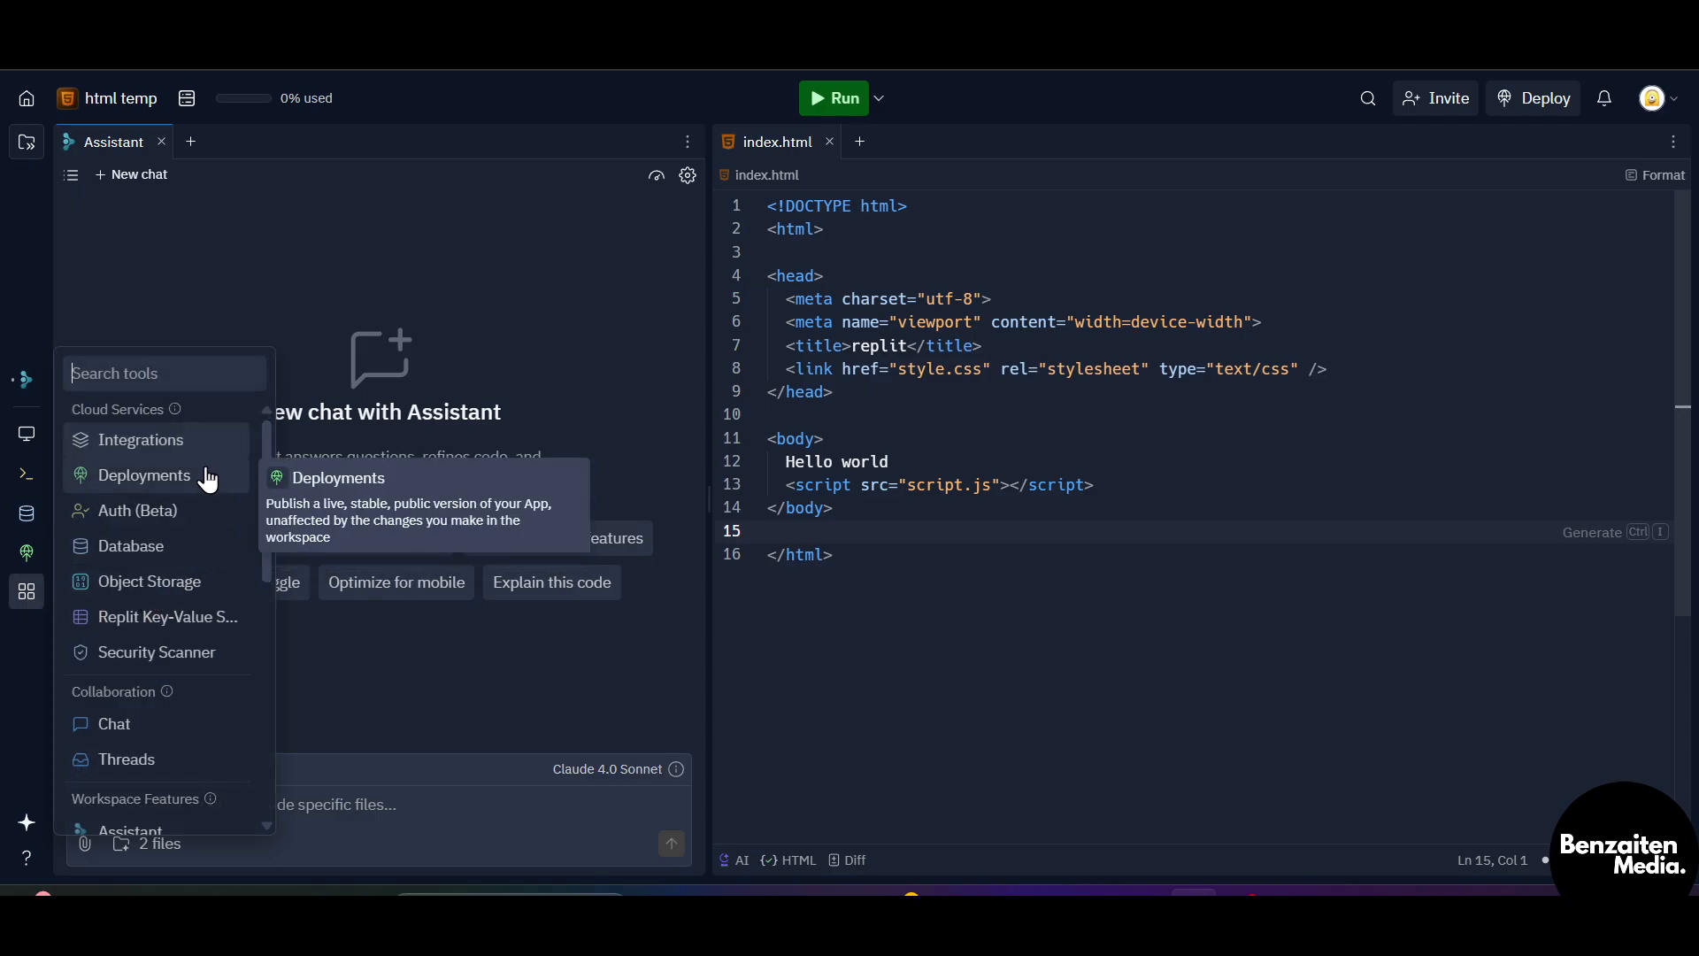
scroll(161, 725, down, 5)
scroll(155, 719, down, 3)
scroll(166, 727, up, 10)
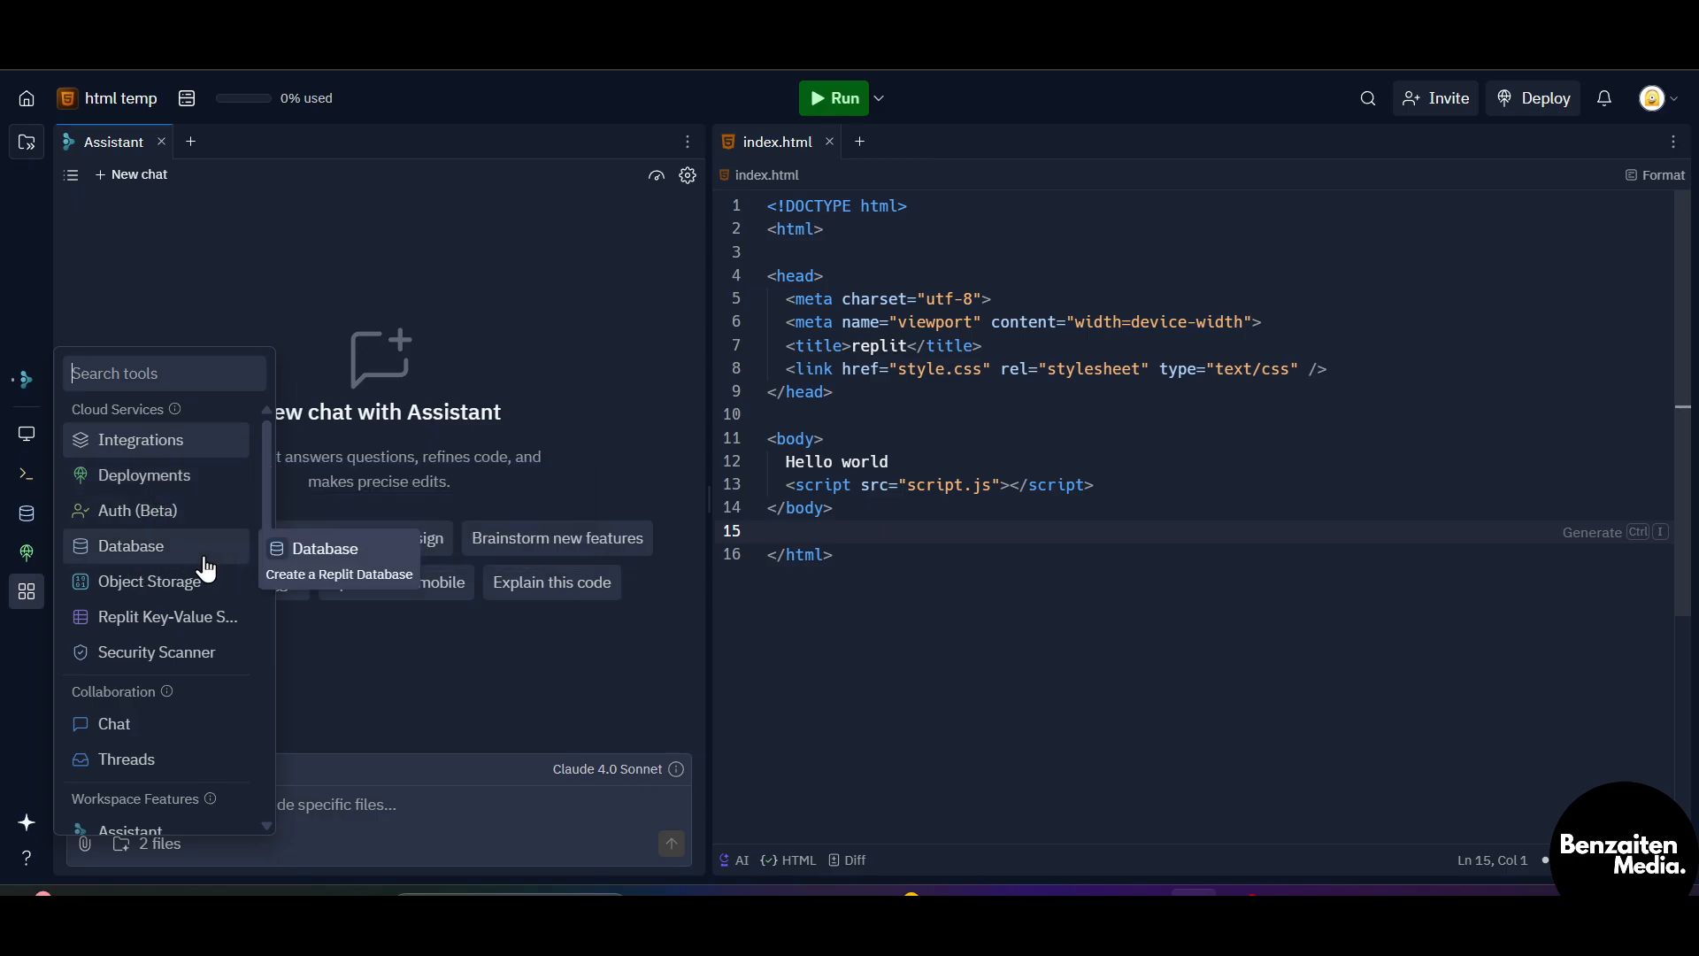
scroll(181, 589, down, 2)
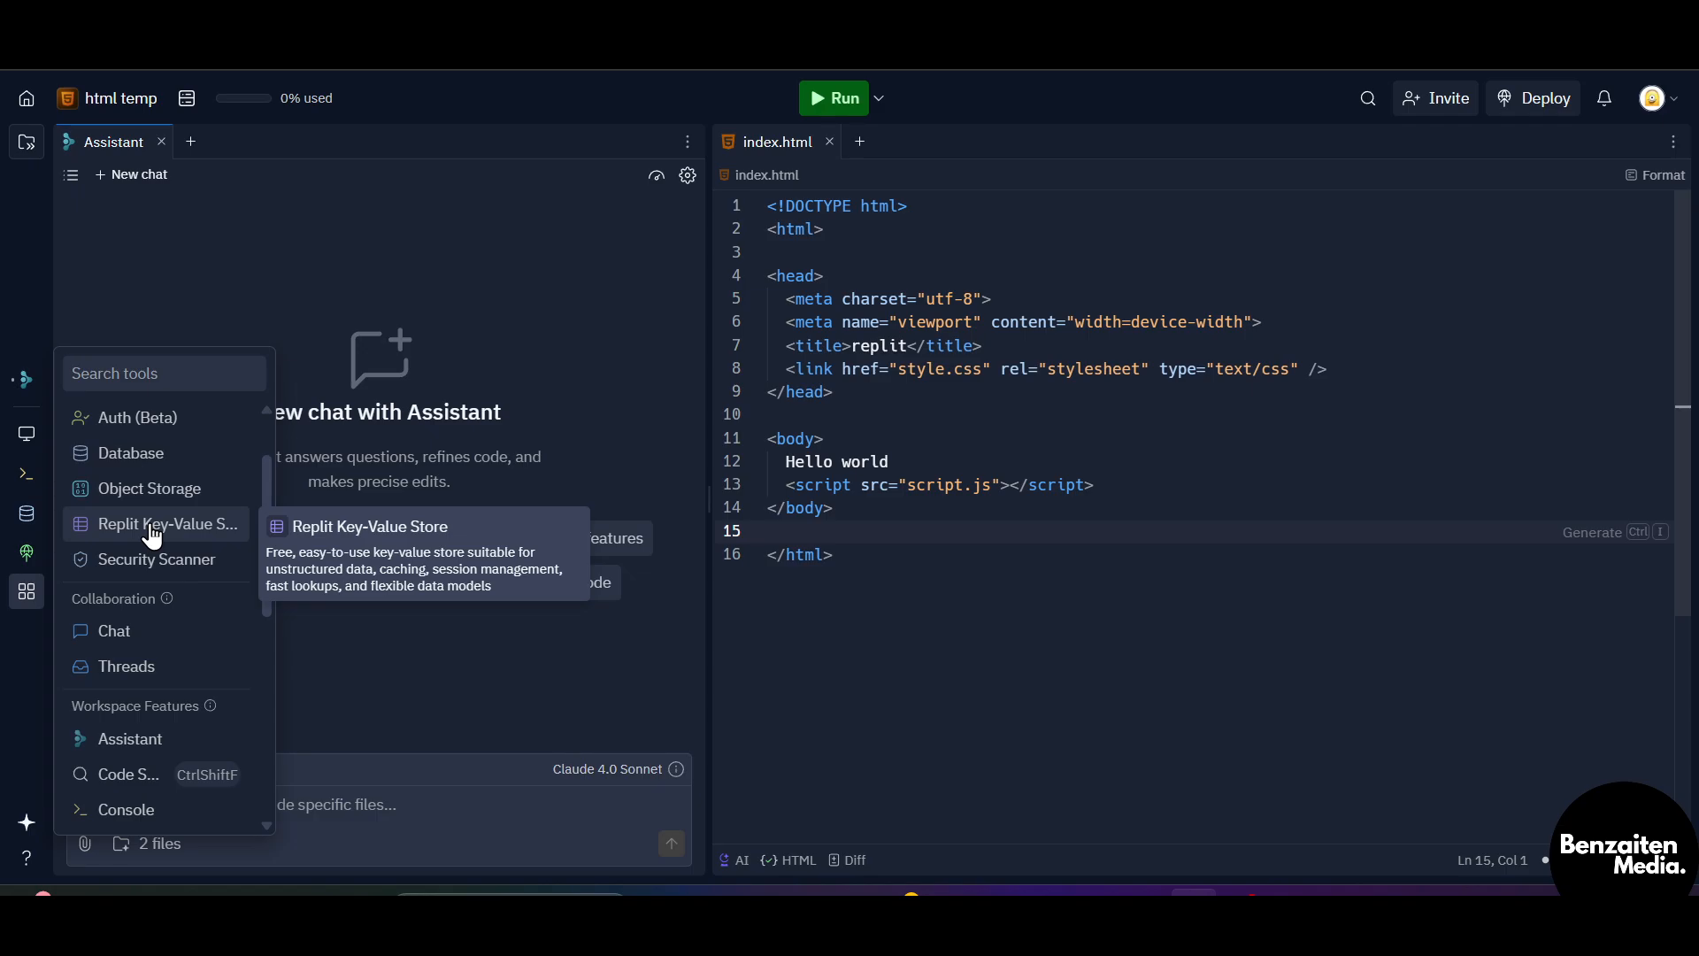
scroll(149, 531, down, 1)
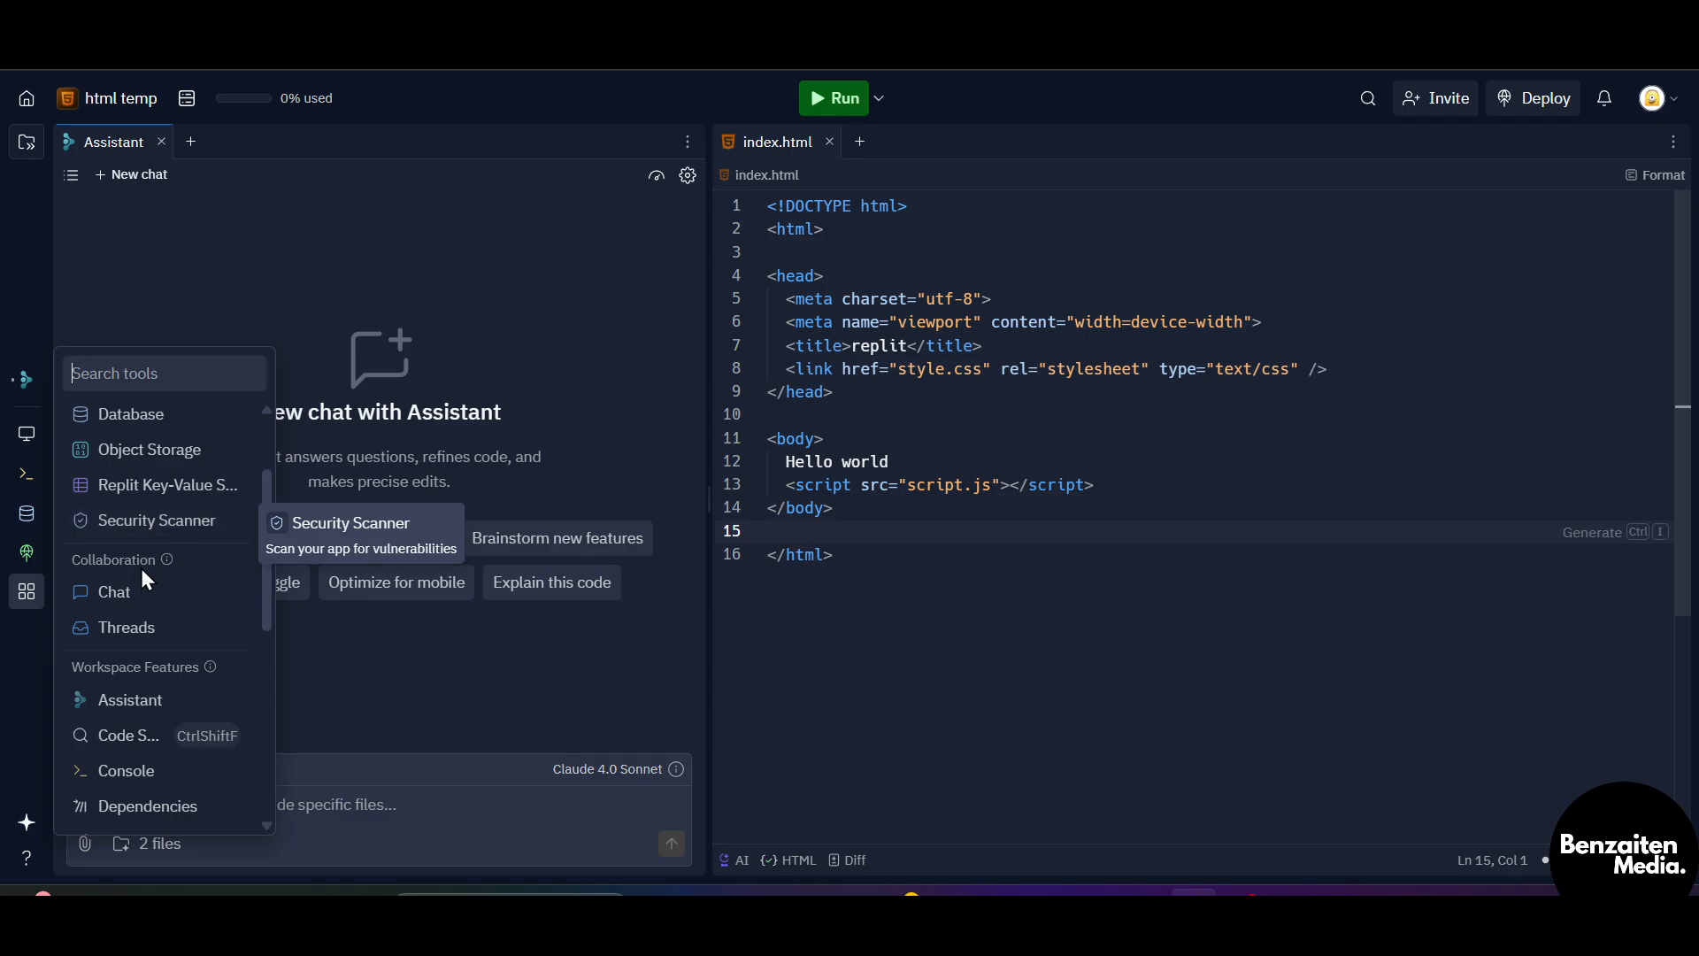
scroll(138, 601, down, 2)
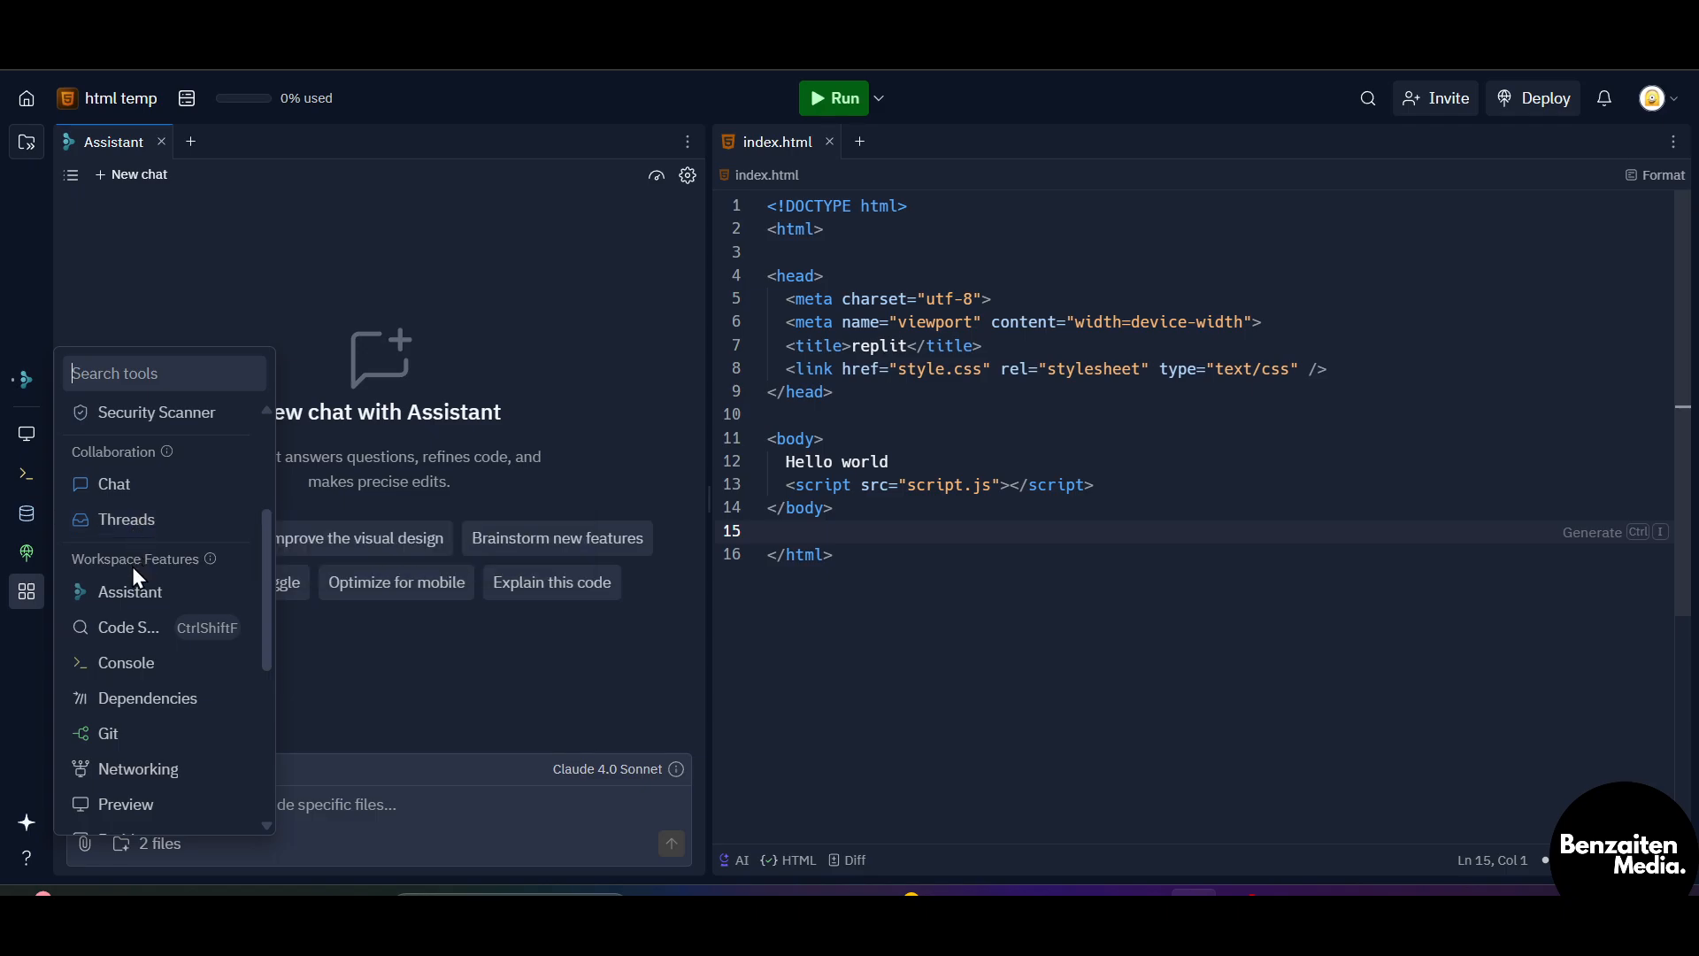
scroll(141, 531, down, 1)
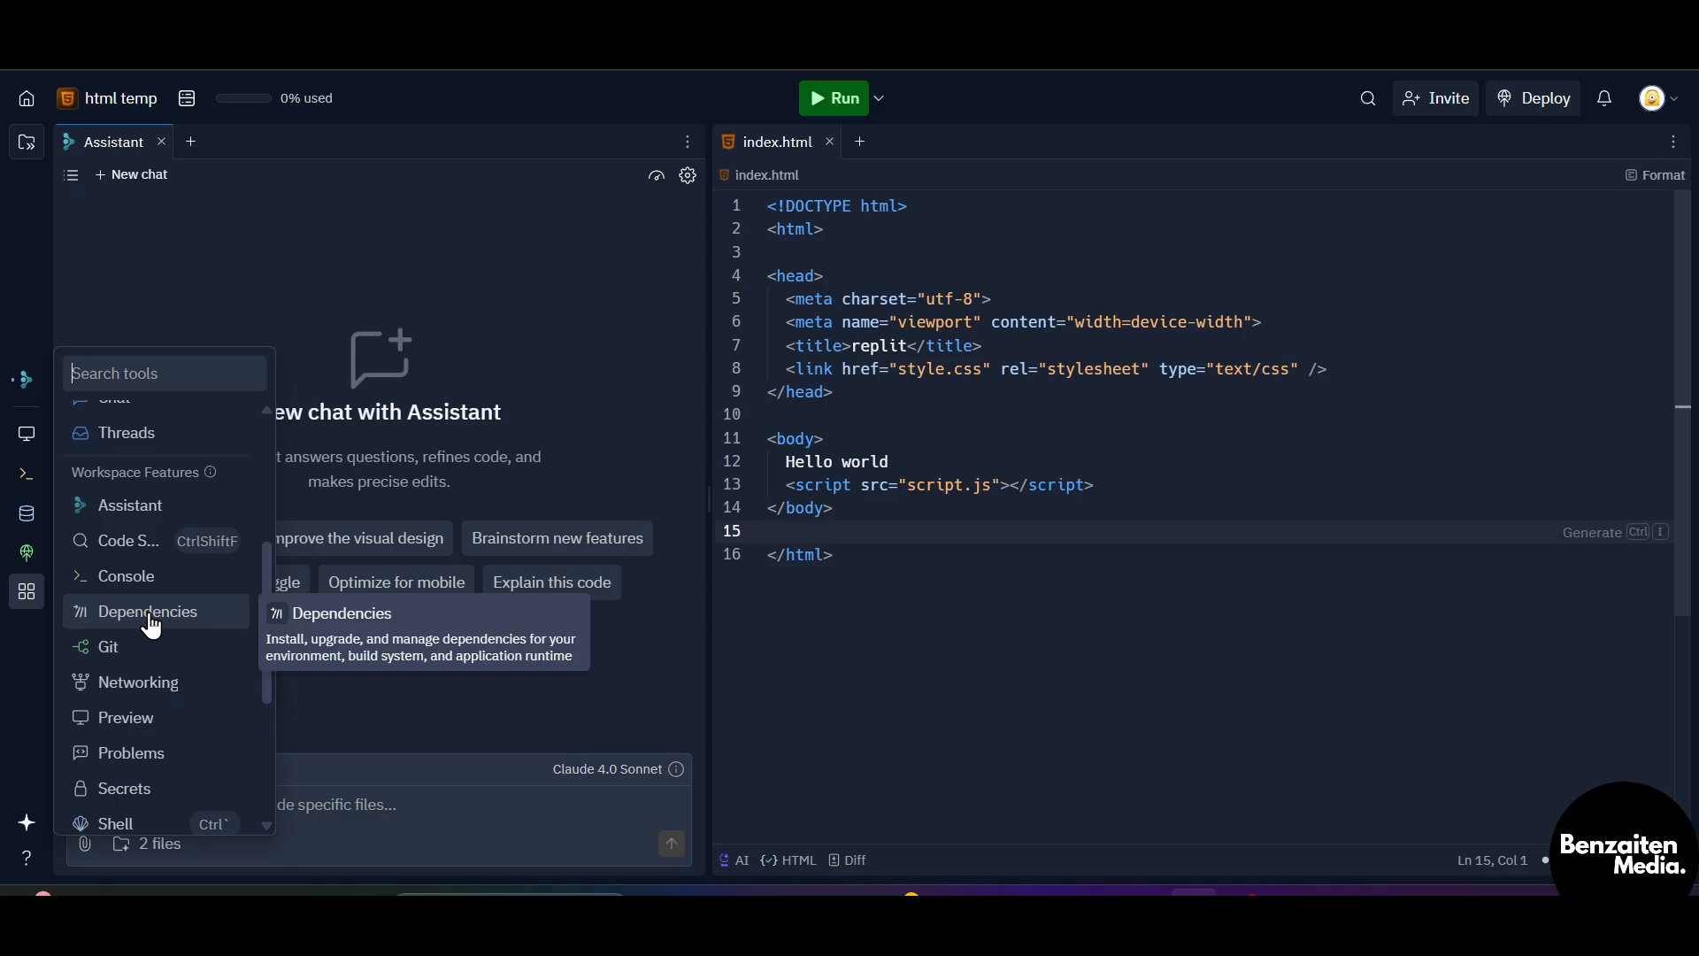
scroll(149, 621, down, 2)
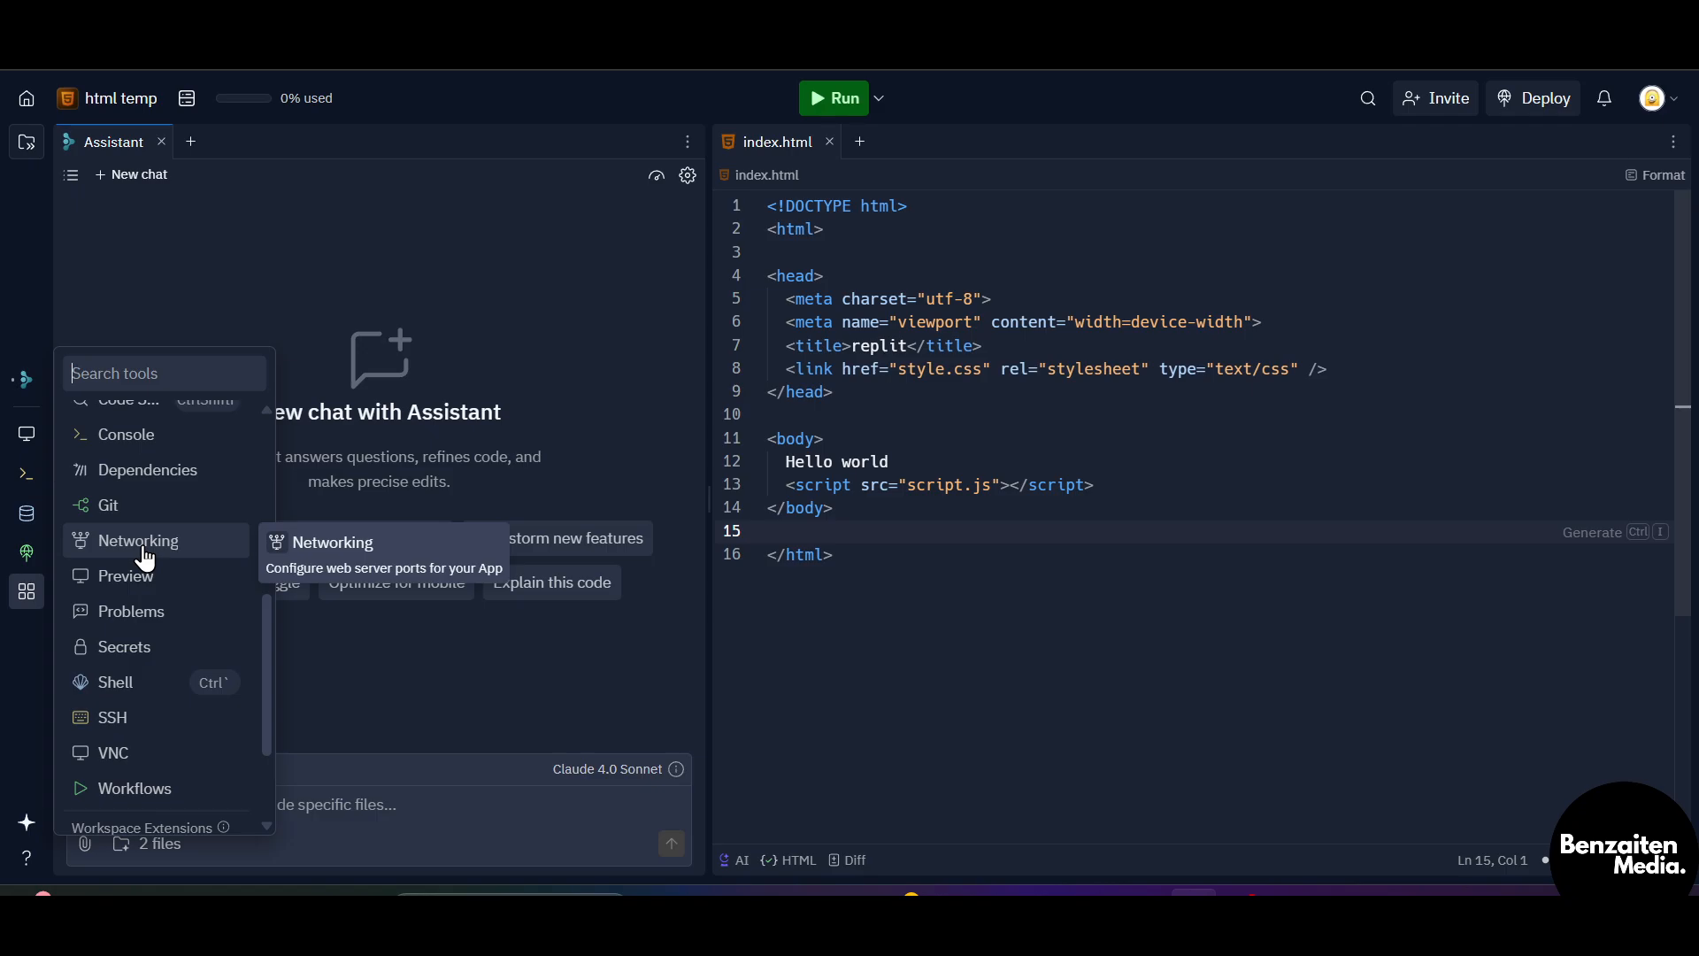
scroll(139, 576, down, 1)
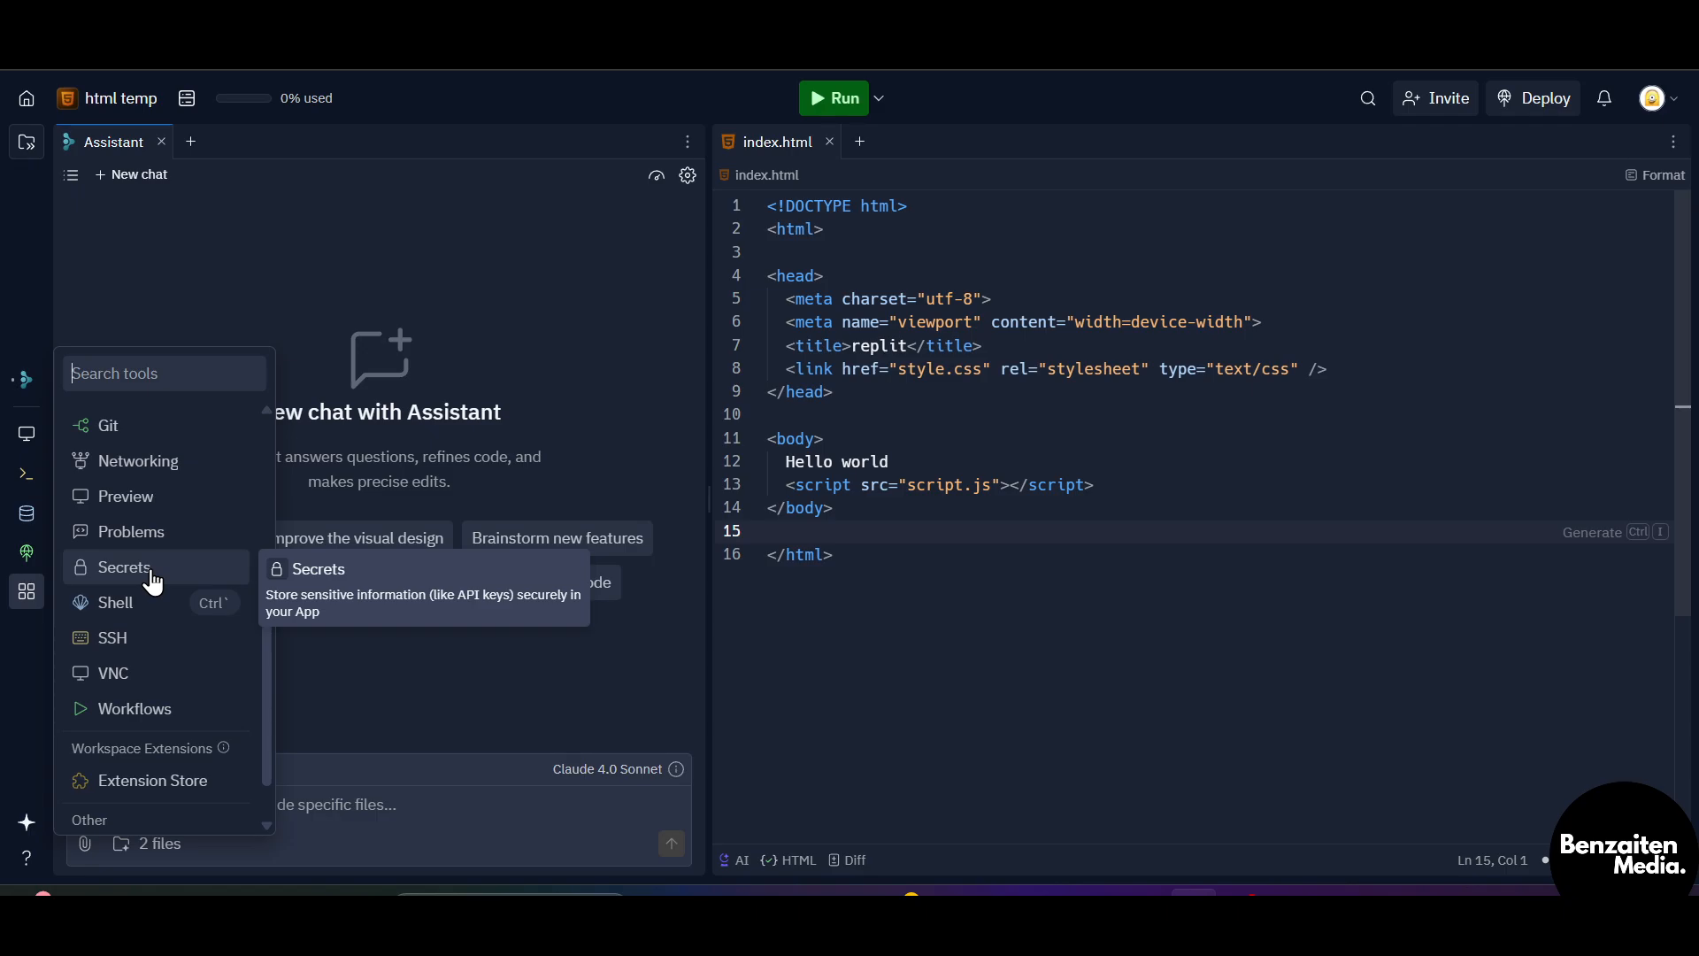
scroll(153, 579, down, 2)
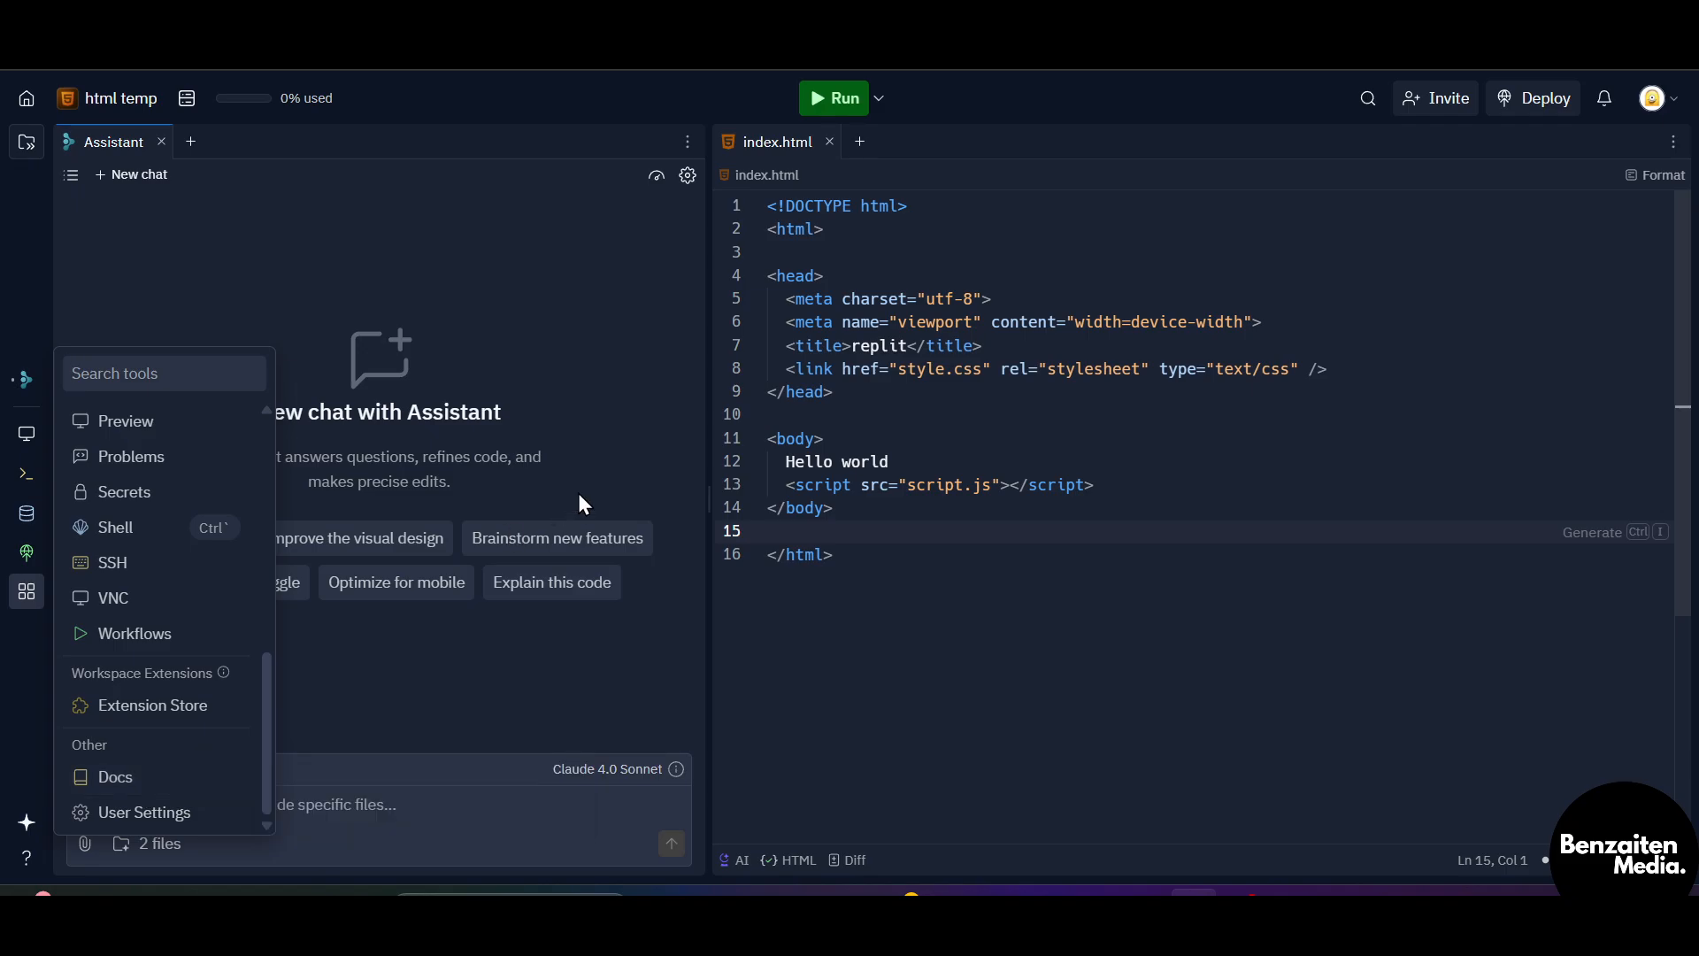
- View the User Settings tab briefly, then close it to leave only index.html
click(146, 813)
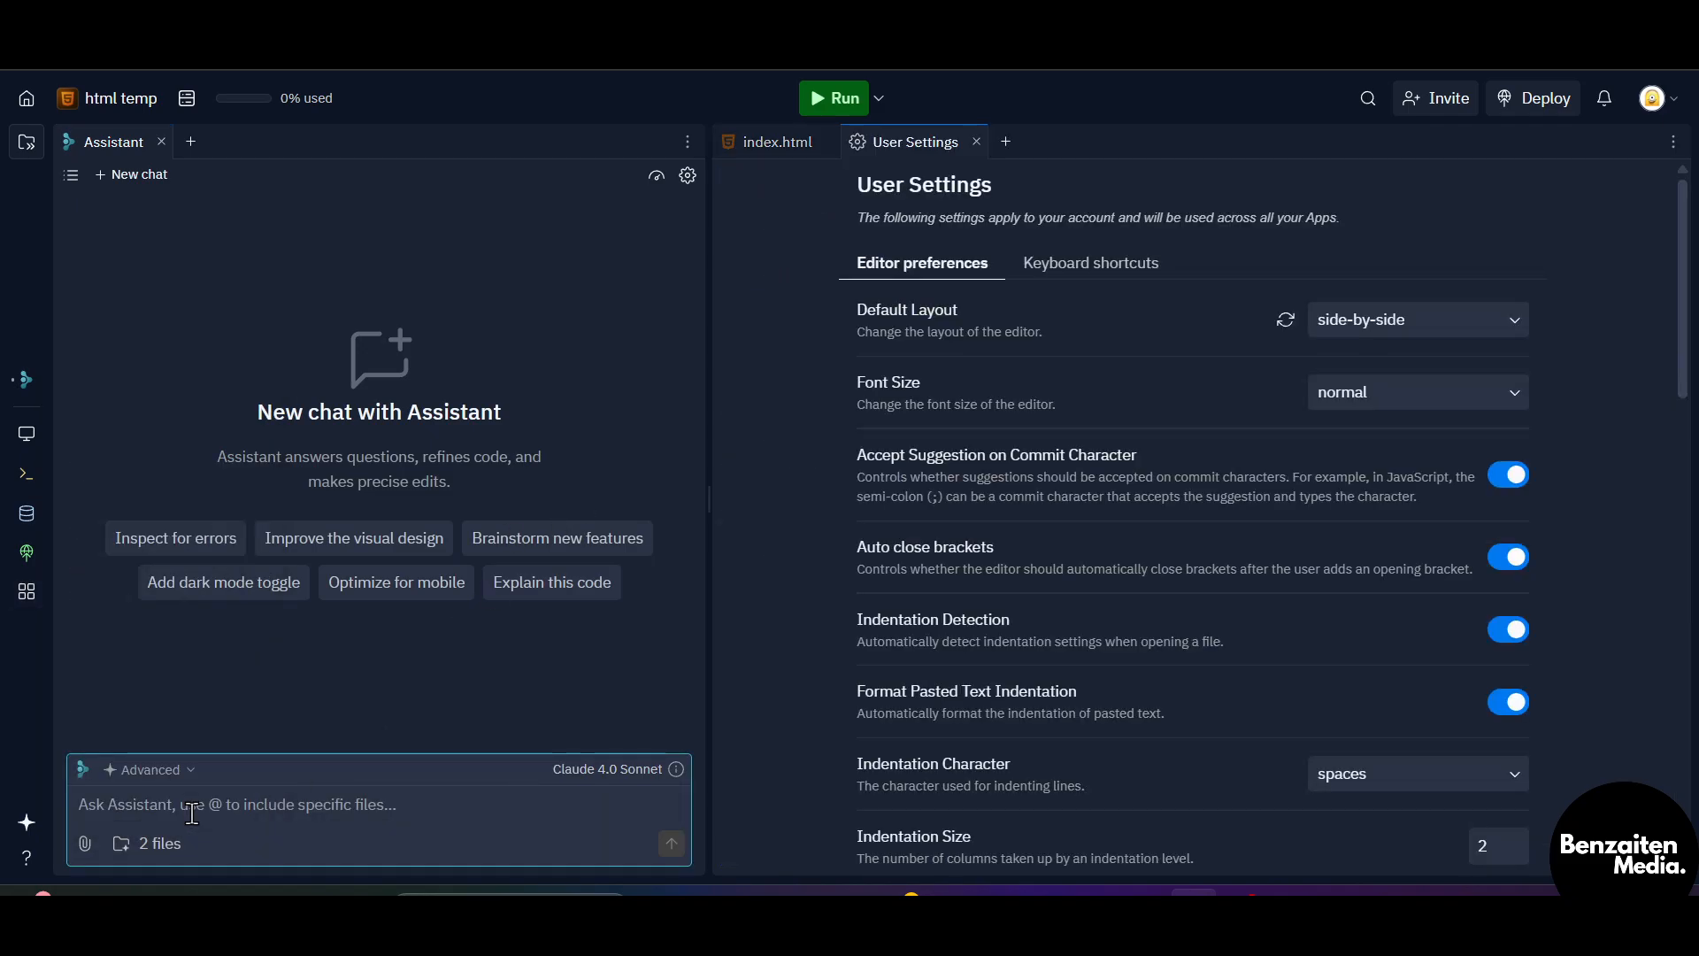
scroll(1205, 541, down, 4)
scroll(1205, 542, down, 3)
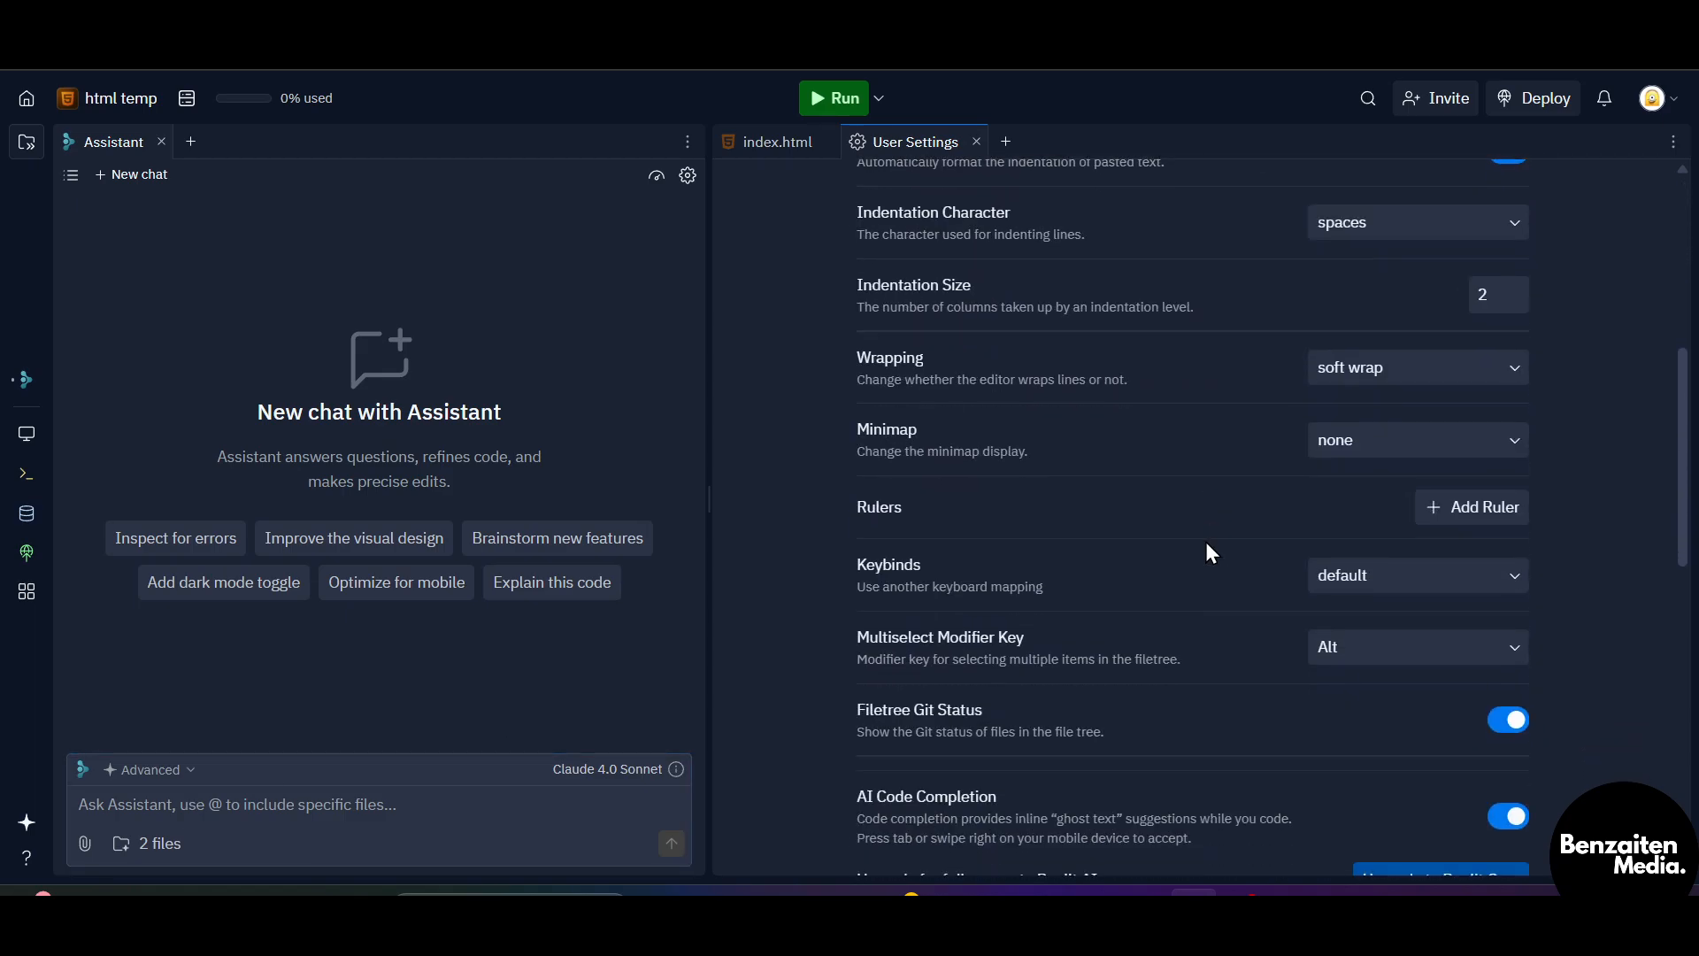
scroll(1206, 541, down, 3)
scroll(1206, 542, down, 2)
scroll(1206, 541, down, 3)
scroll(1206, 541, down, 2)
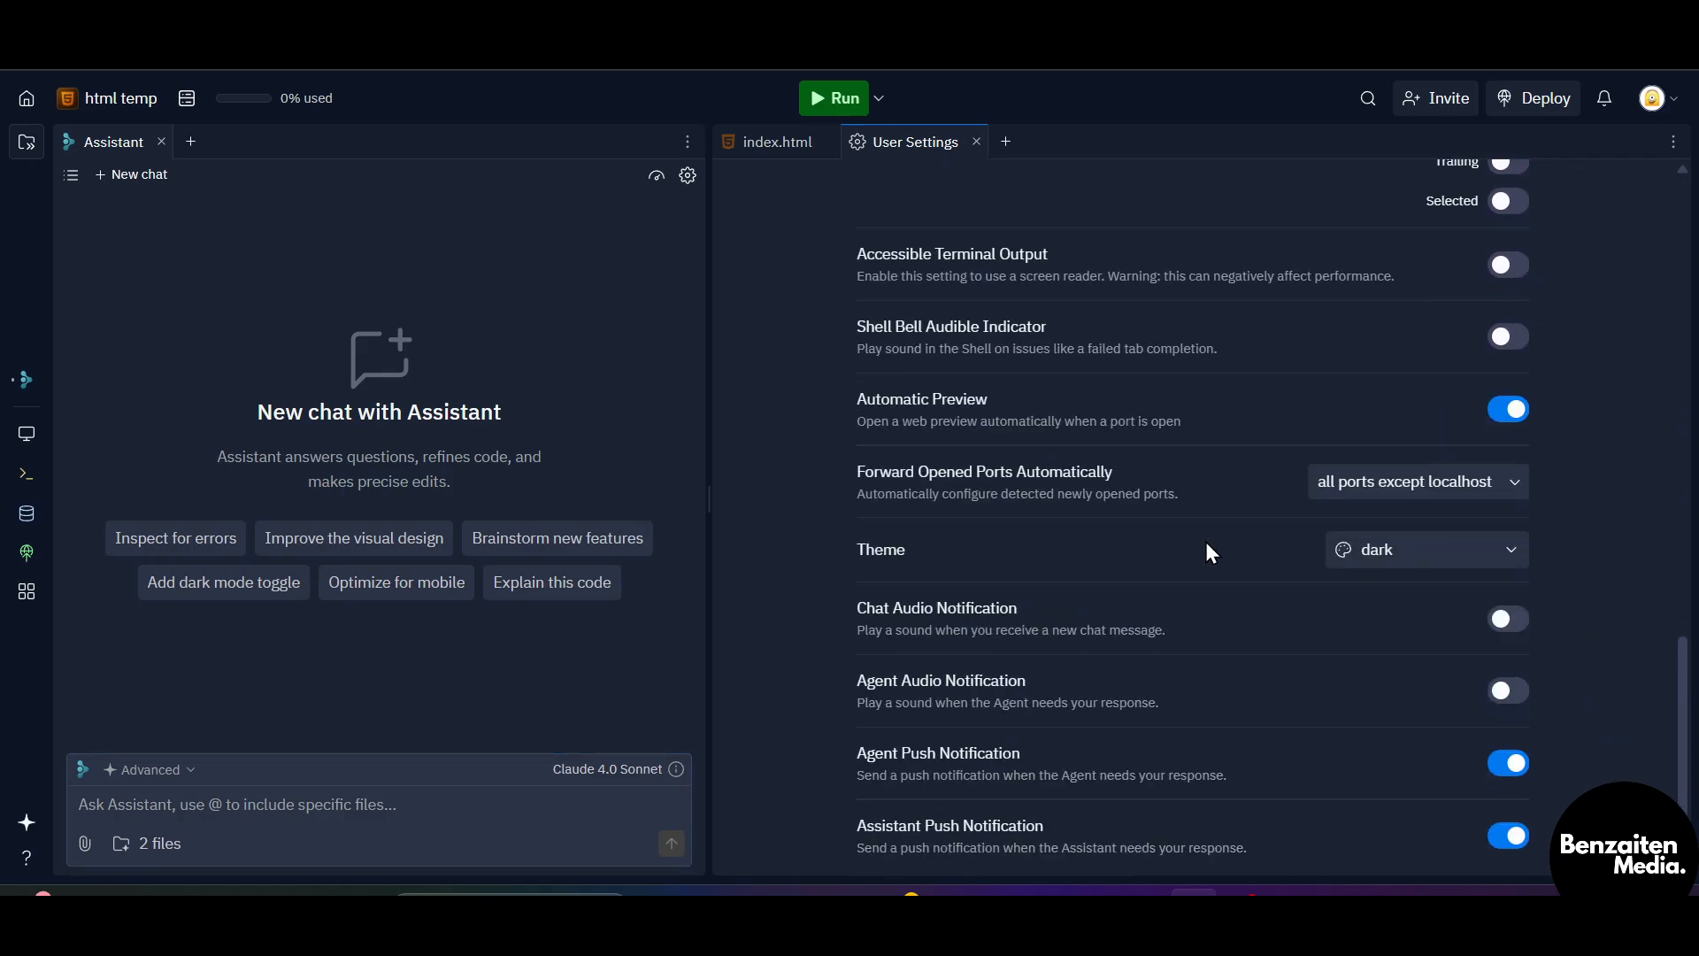
scroll(1205, 543, up, 10)
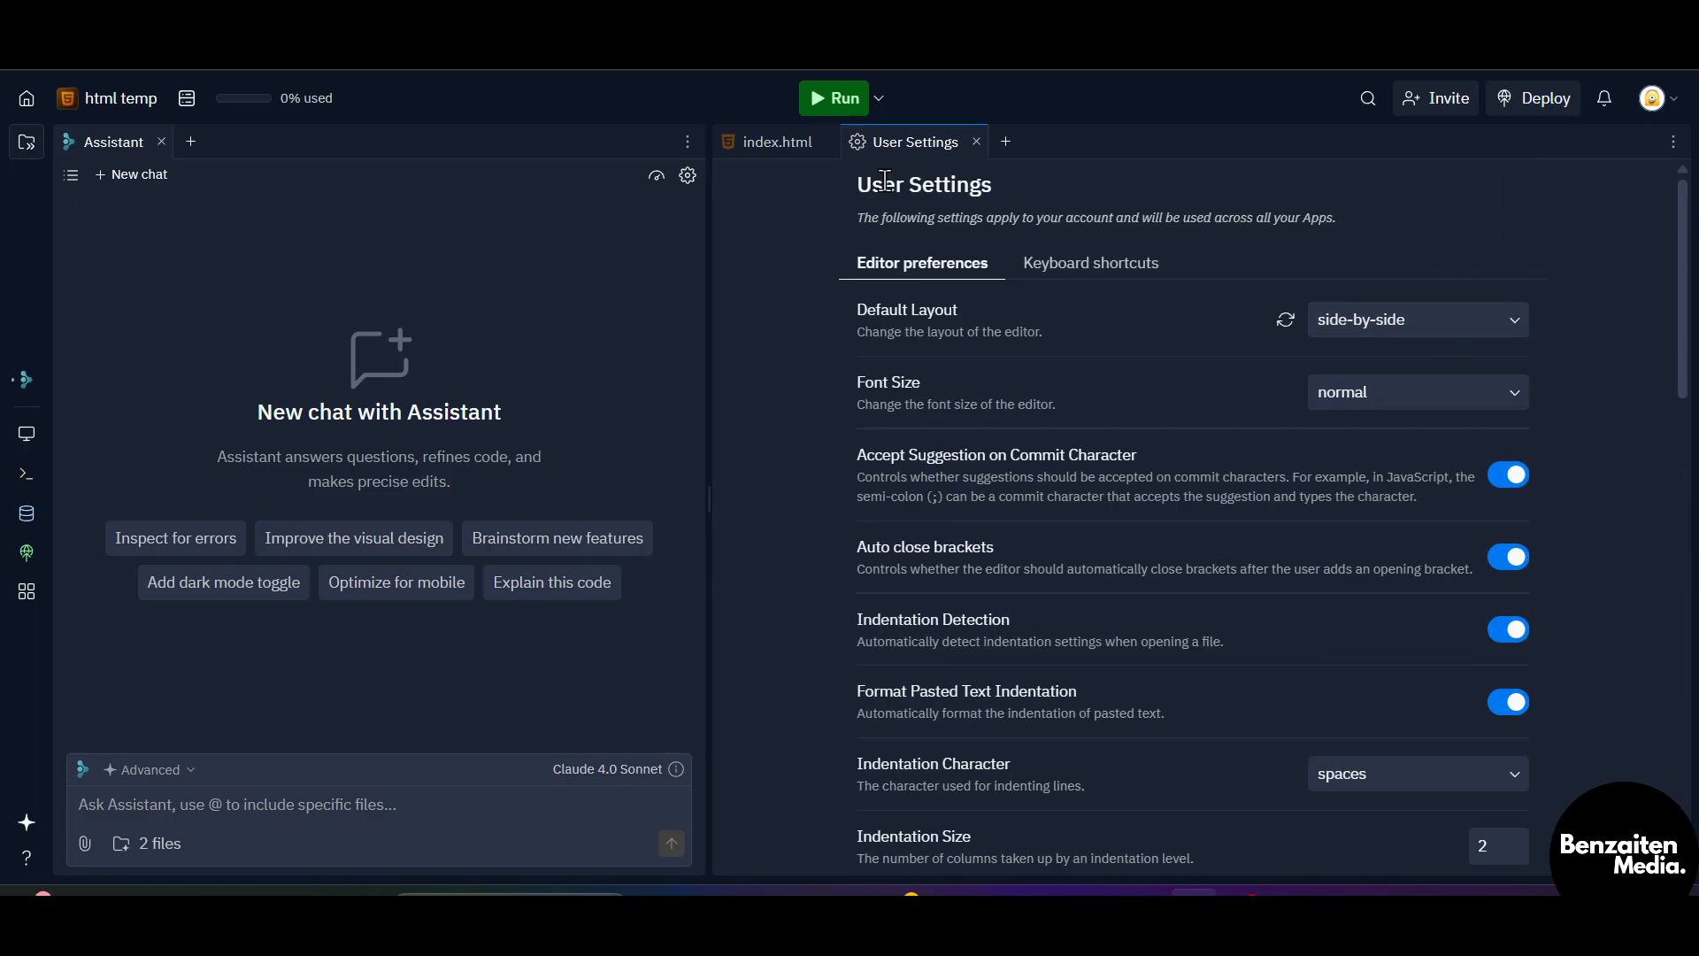
click(979, 141)
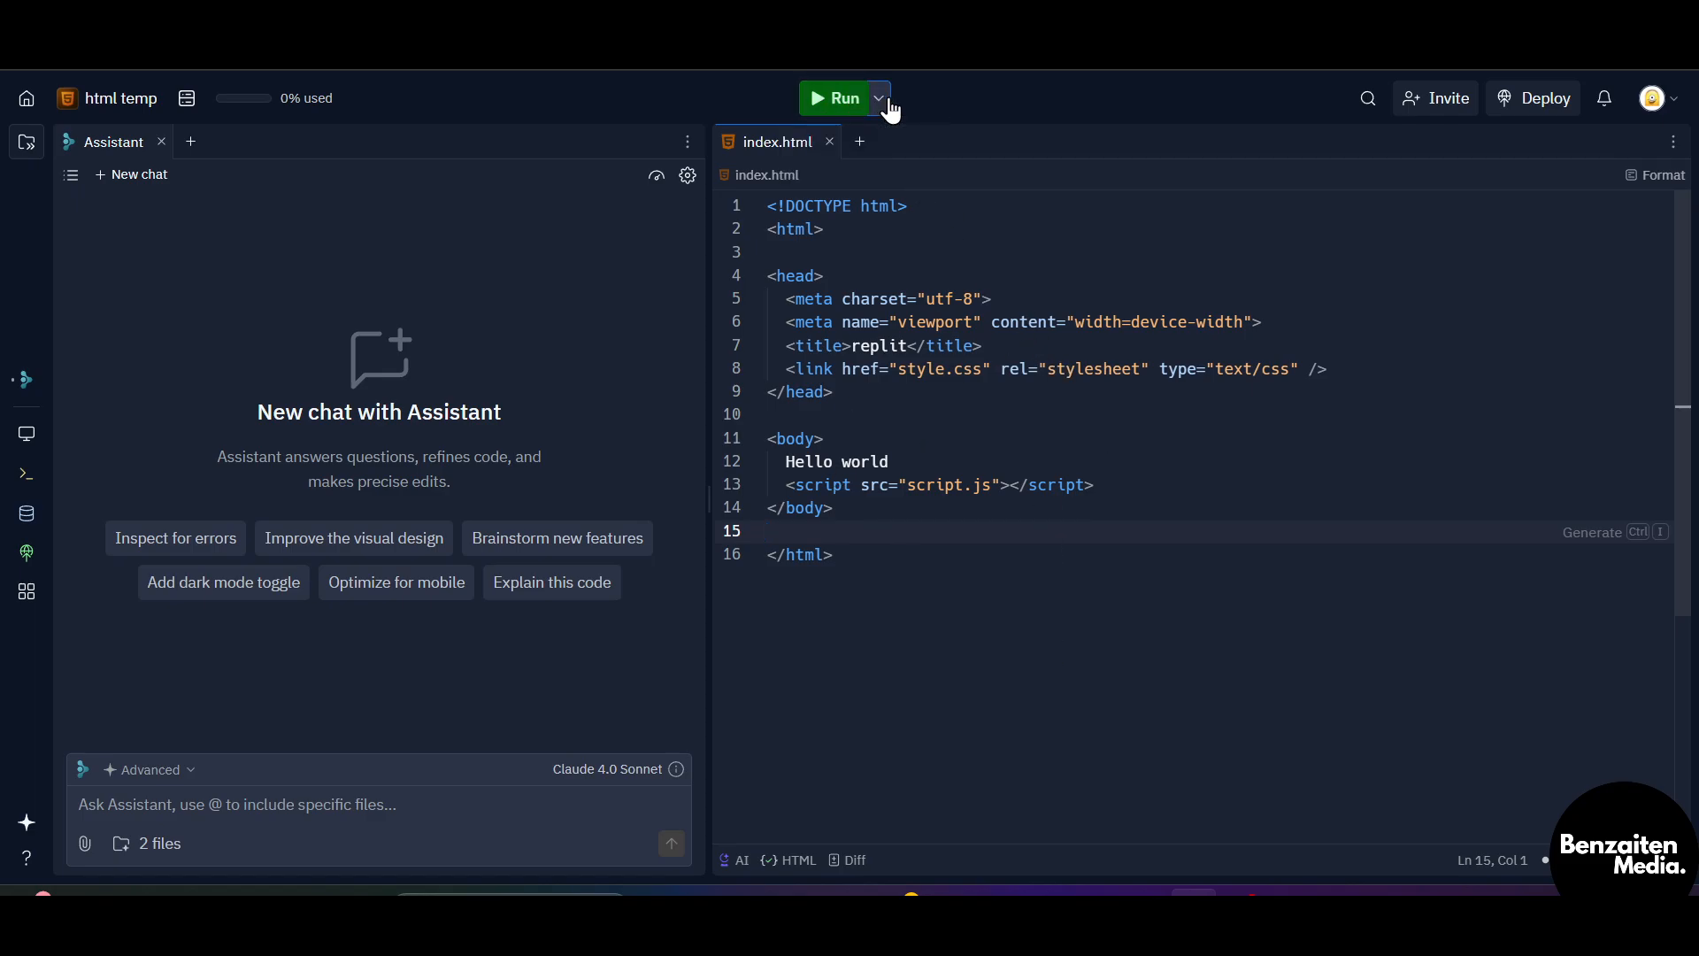
click(879, 99)
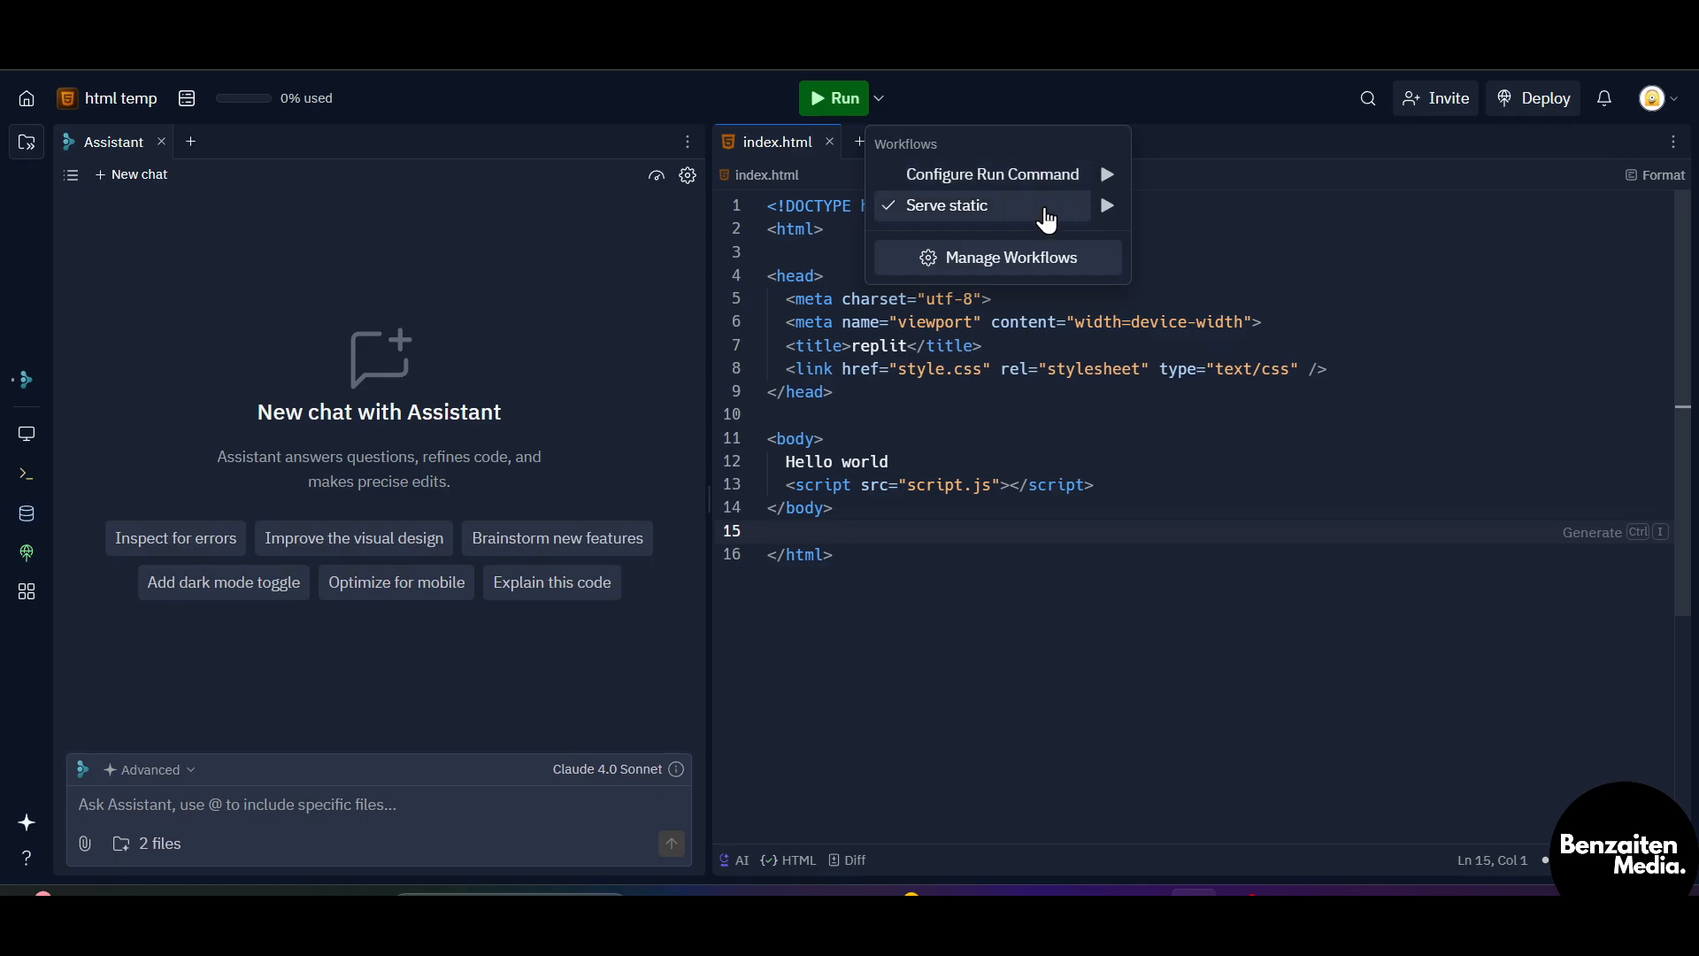
click(1043, 266)
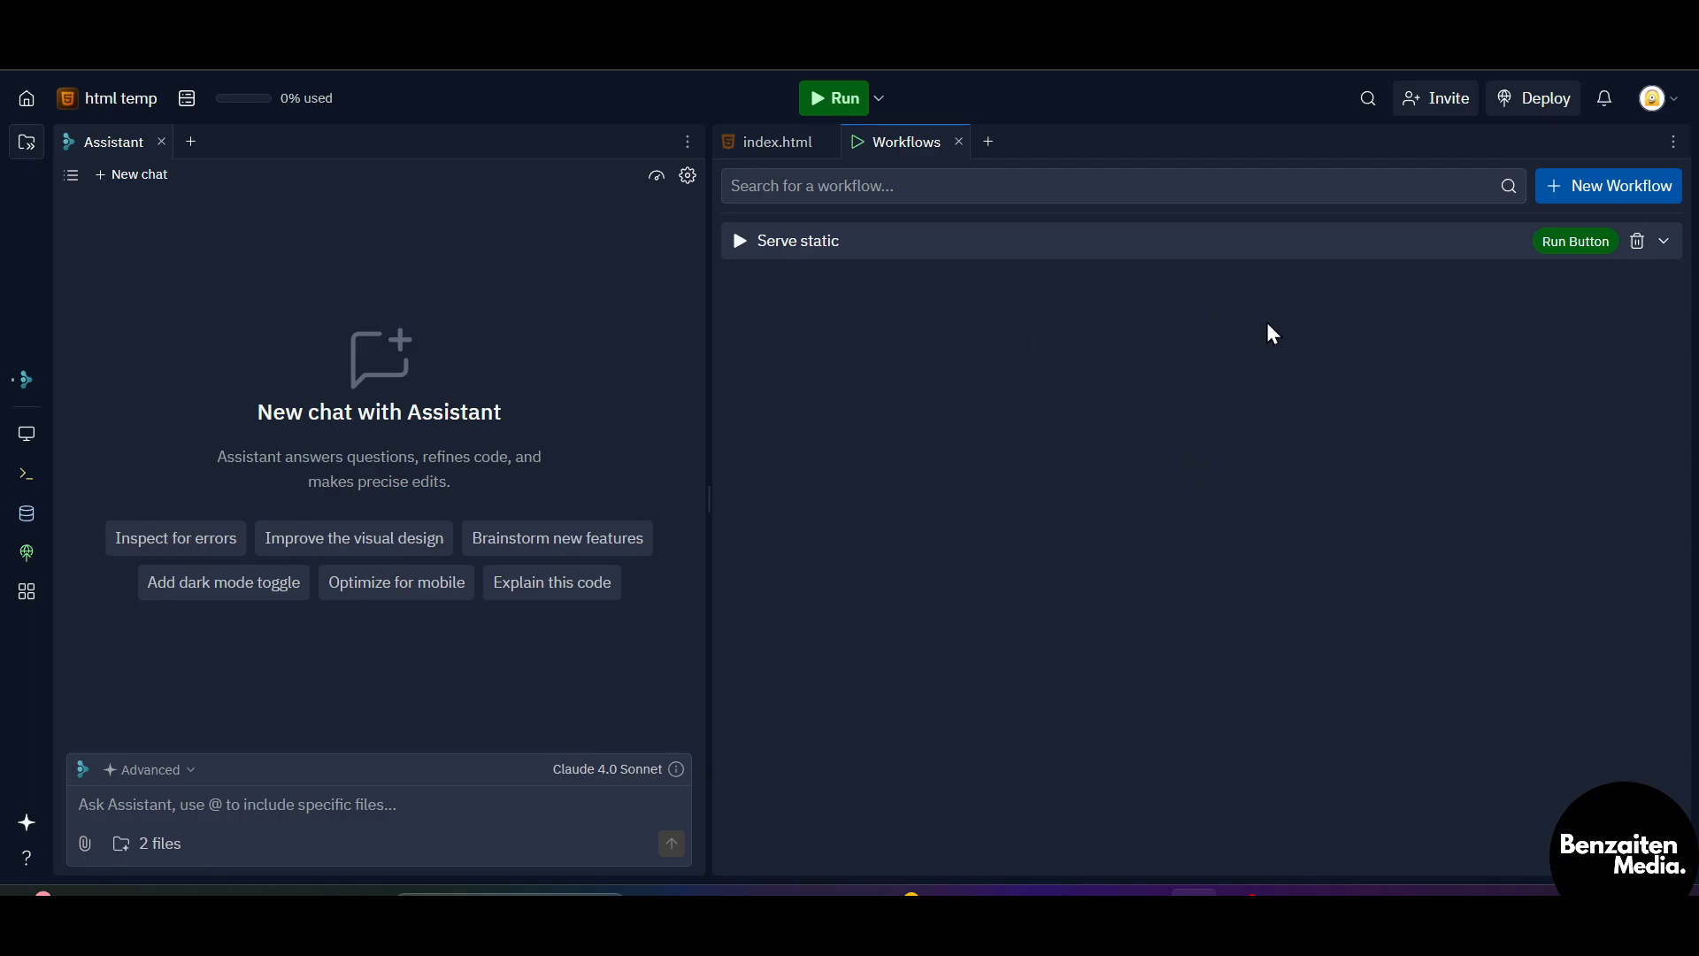
click(957, 142)
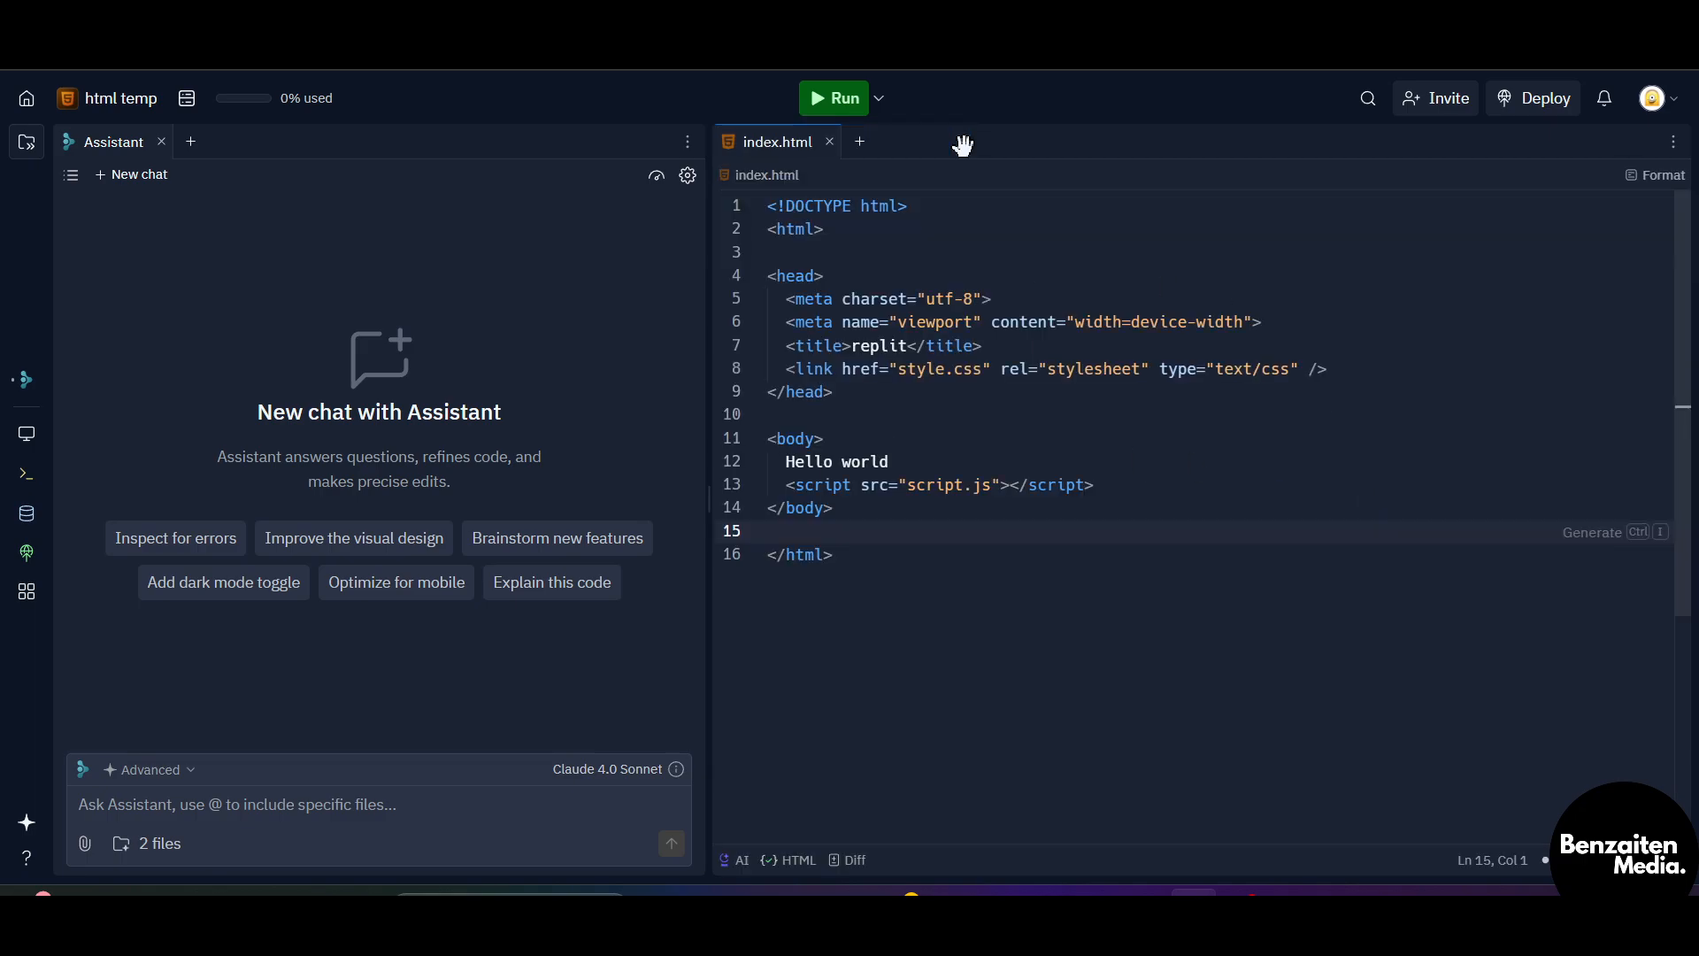
- Show the file tree, look at script.js and style.css, then return to the Assistant chat
click(24, 143)
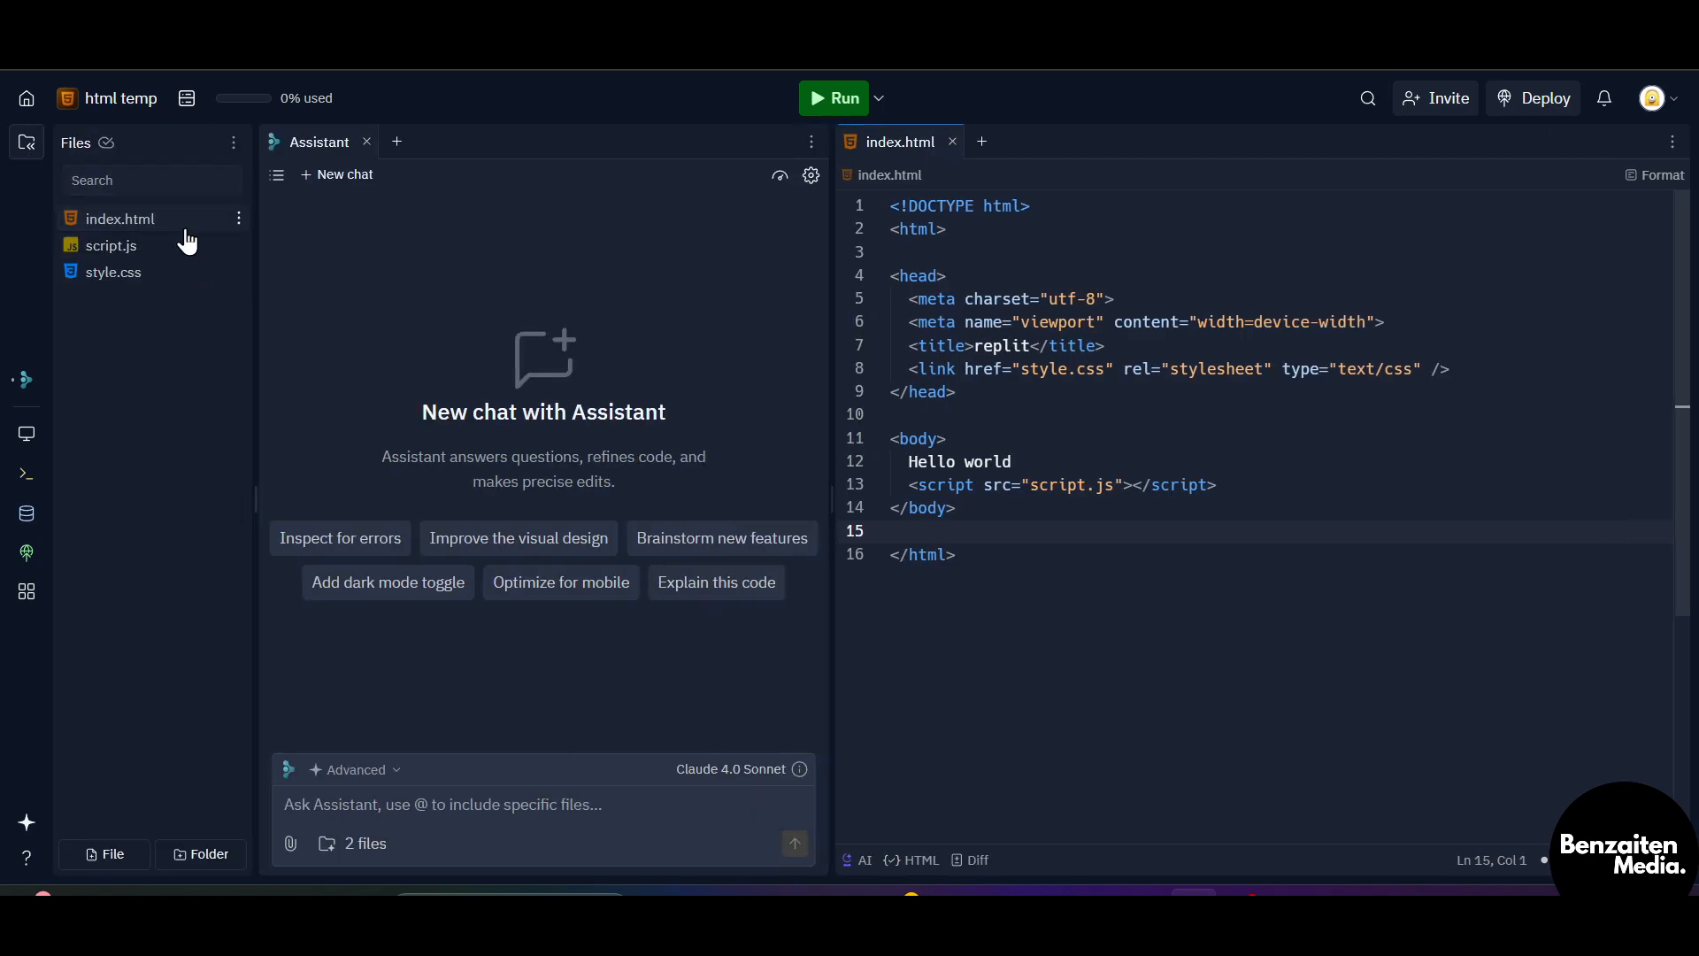
click(111, 246)
click(113, 272)
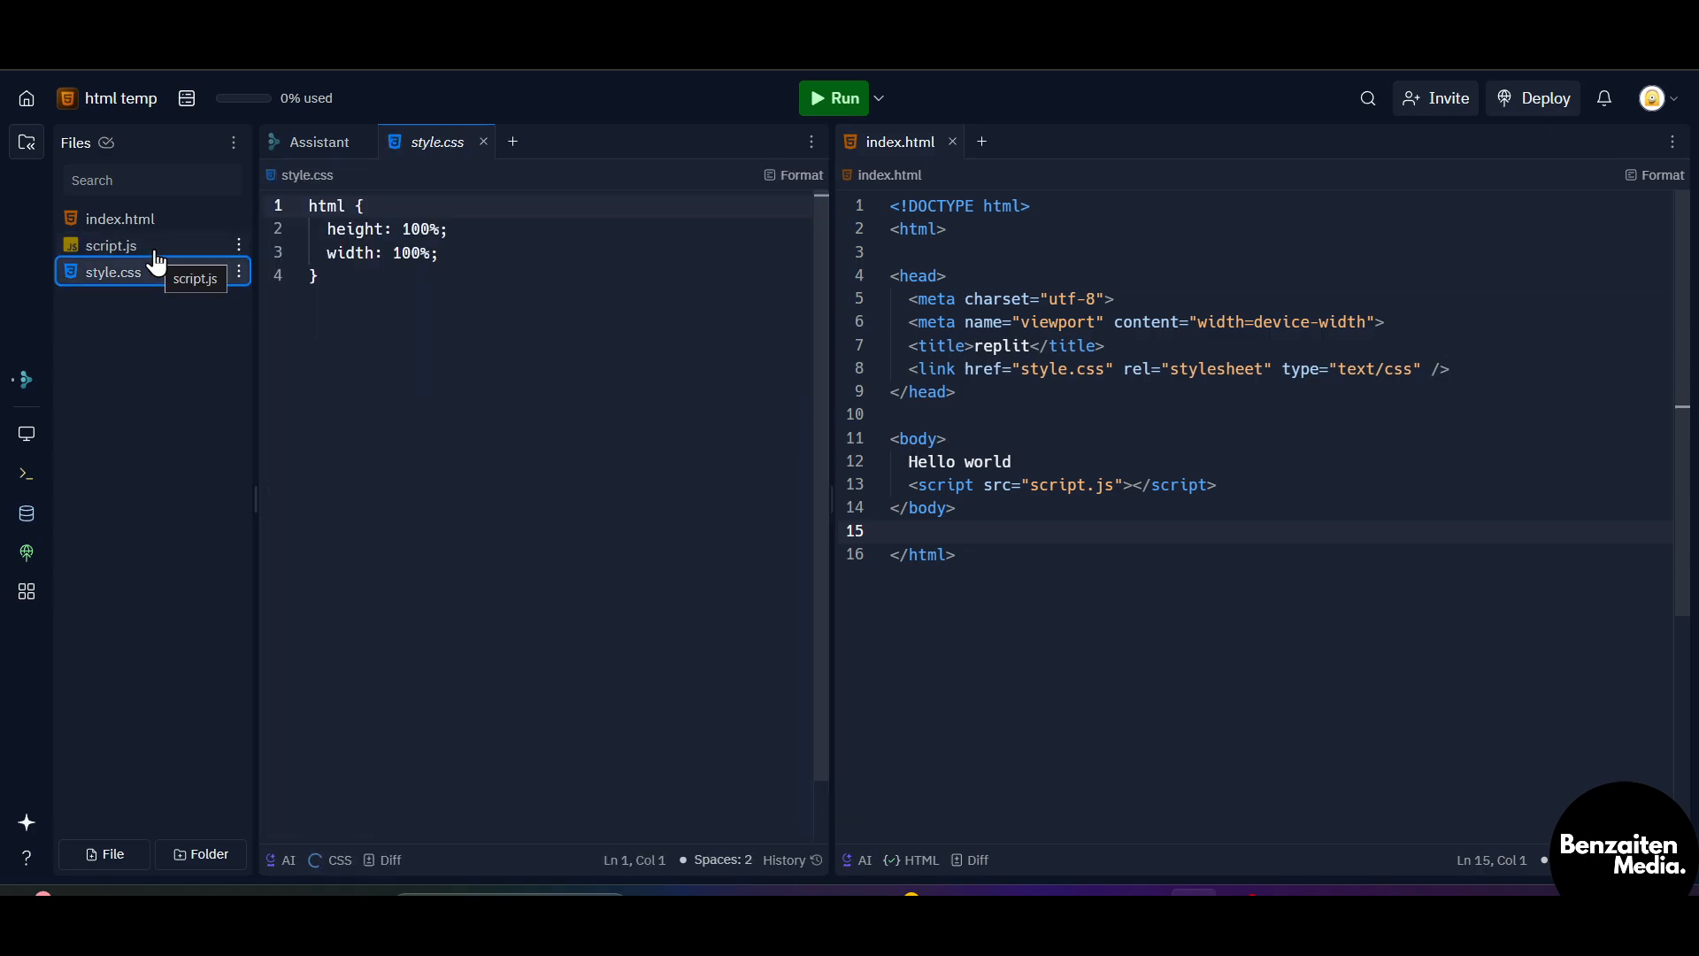
click(110, 245)
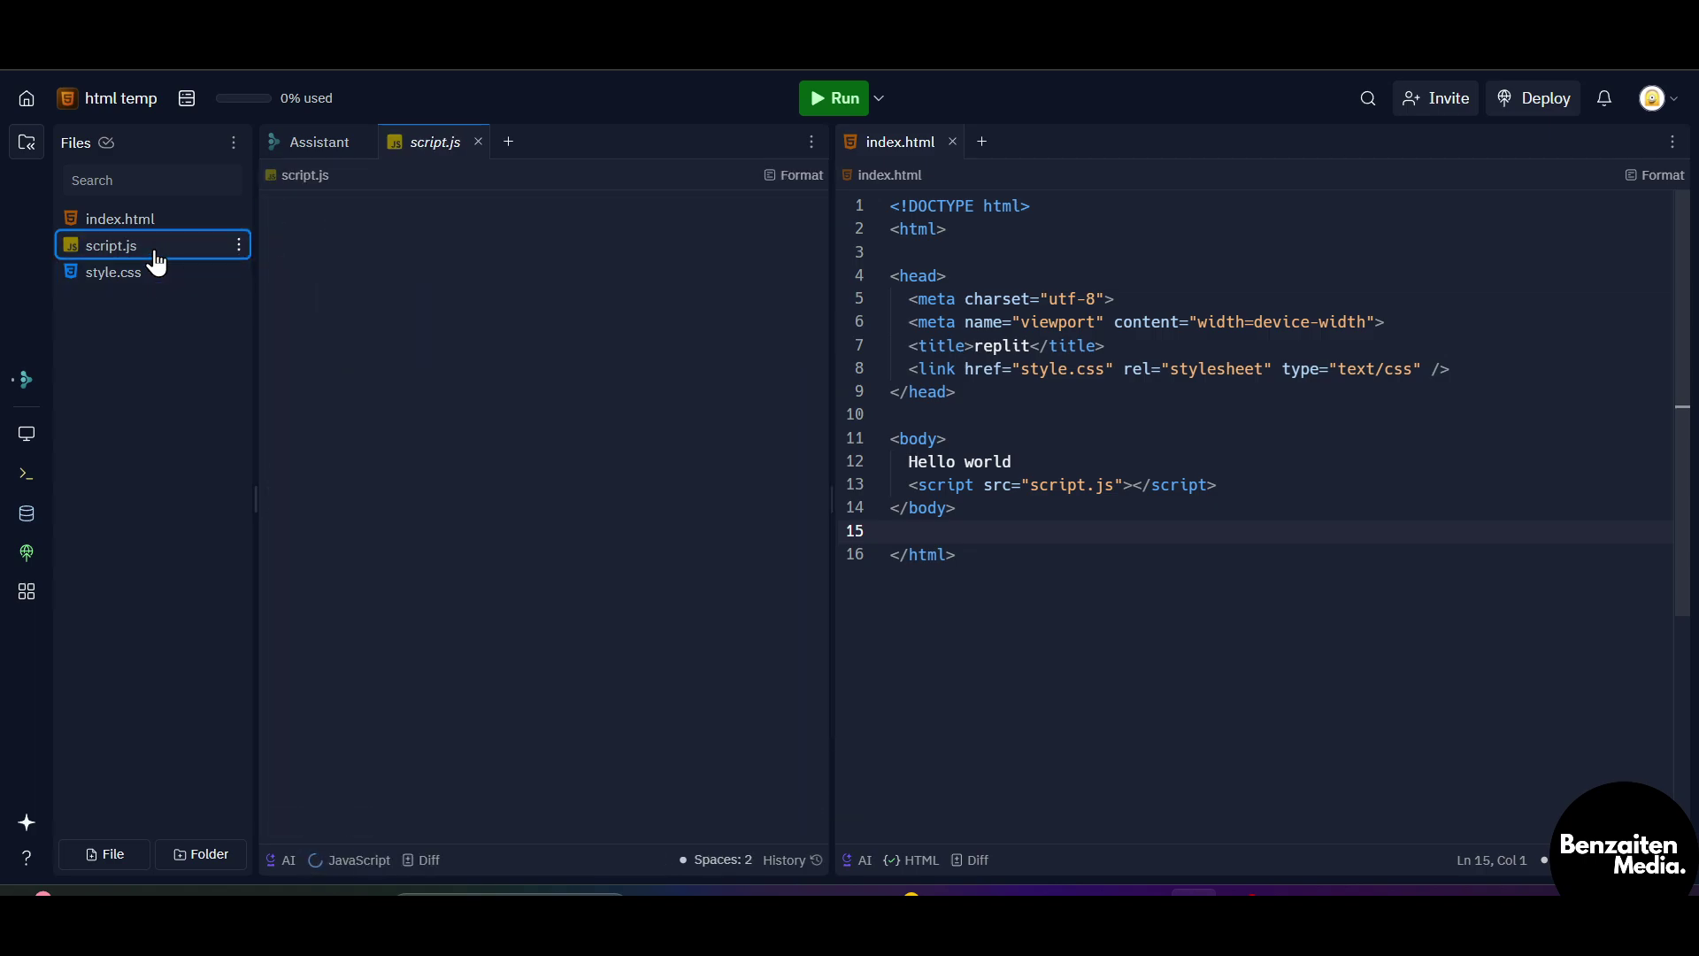
click(25, 381)
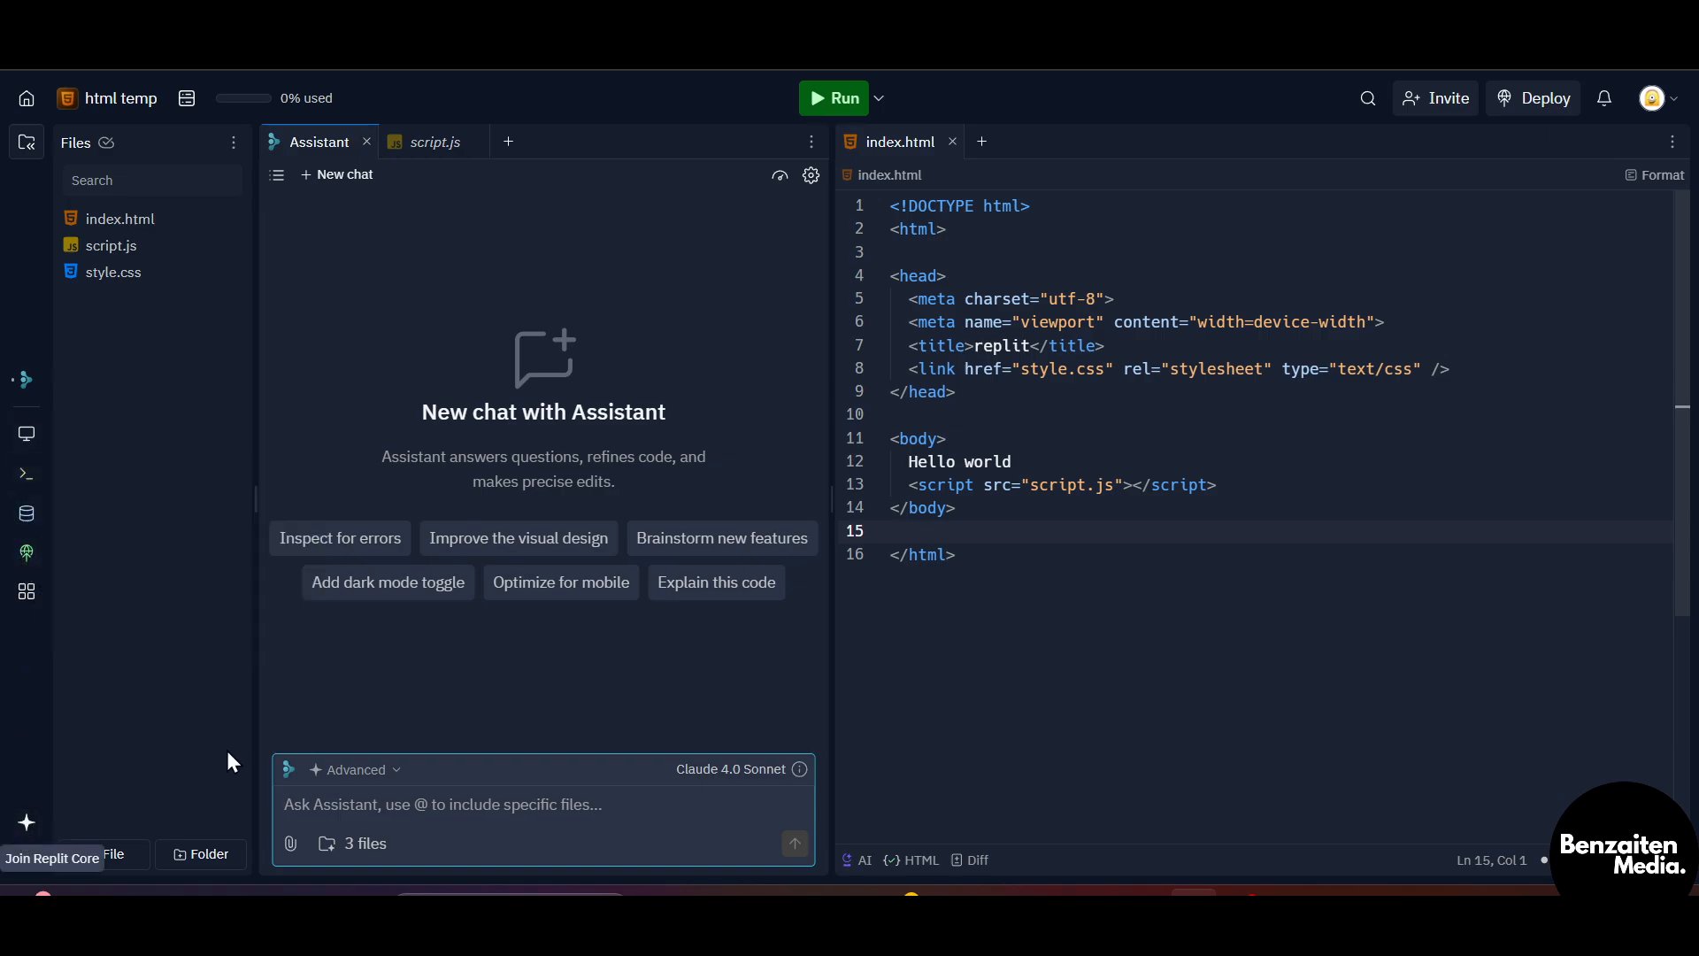
- Run the app (stop and rerun once) and check the server's Console output
key(ctrl+Return)
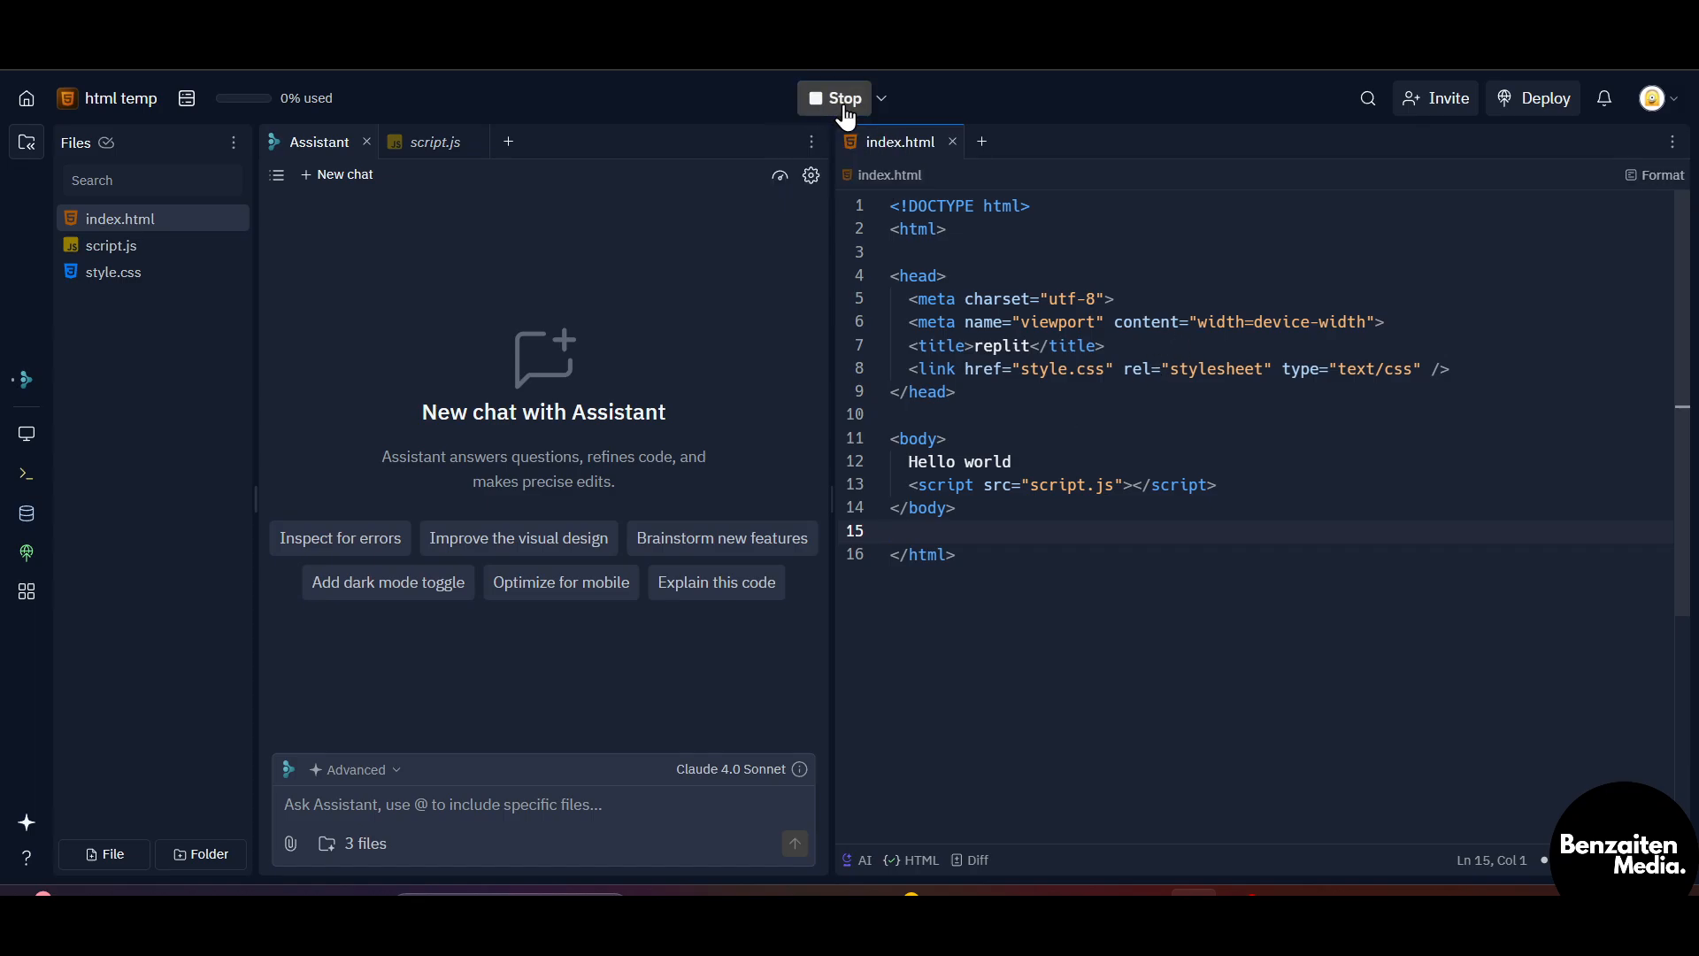
click(846, 106)
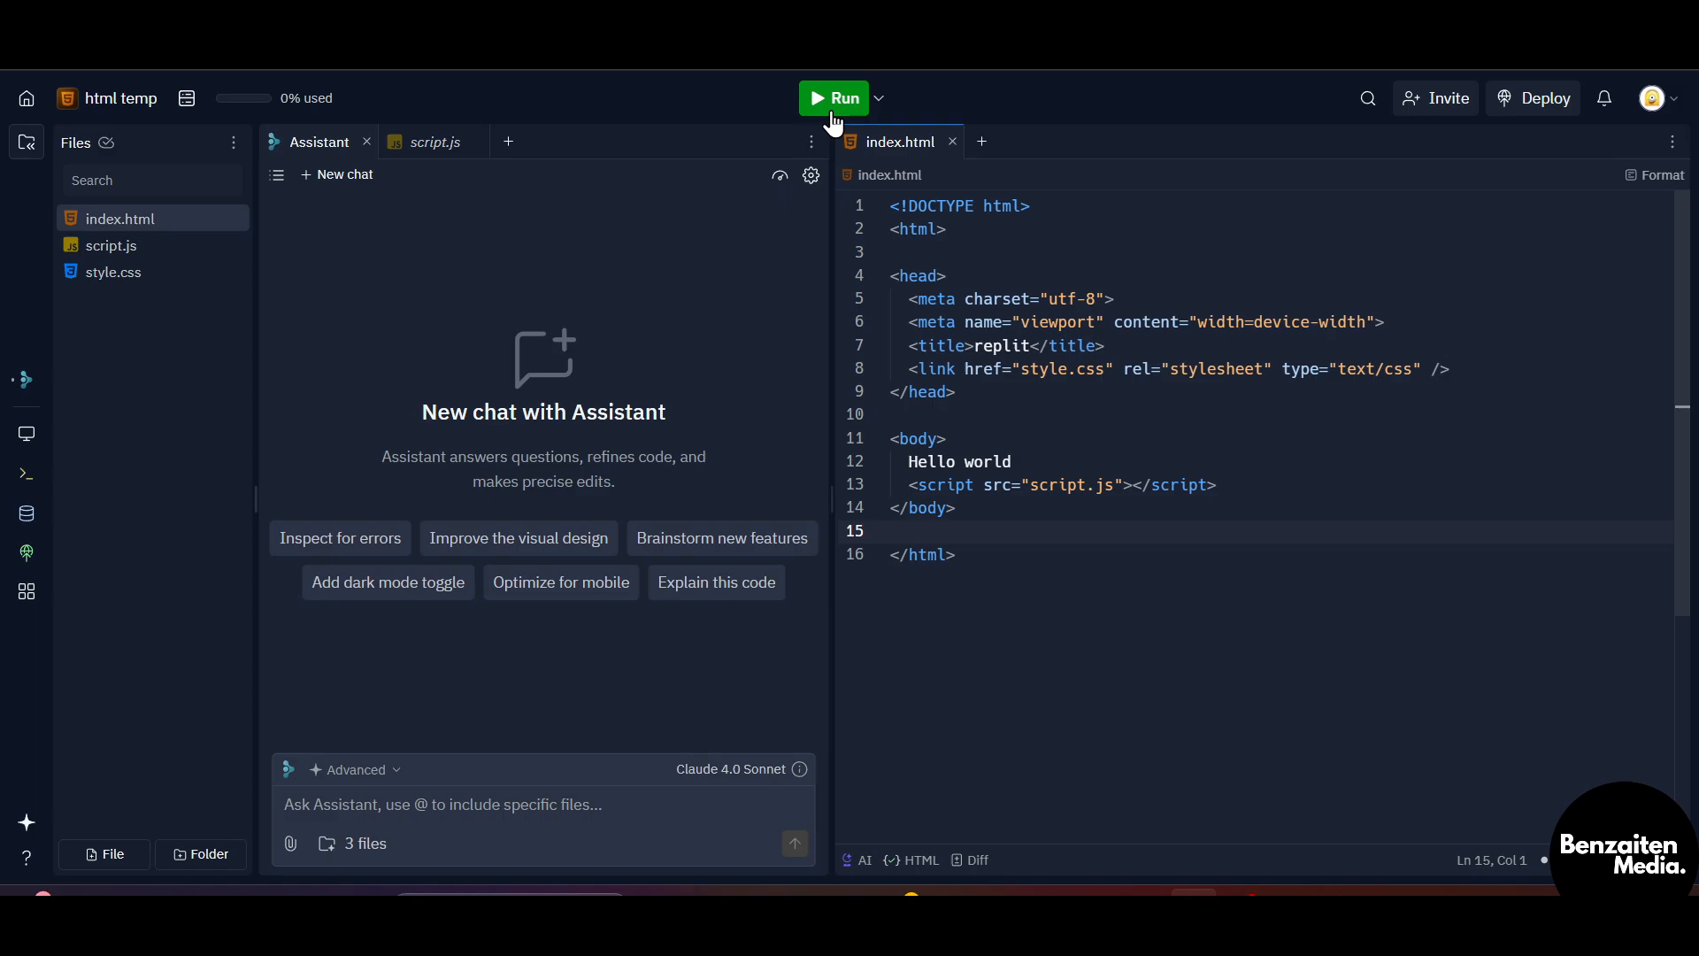
click(828, 104)
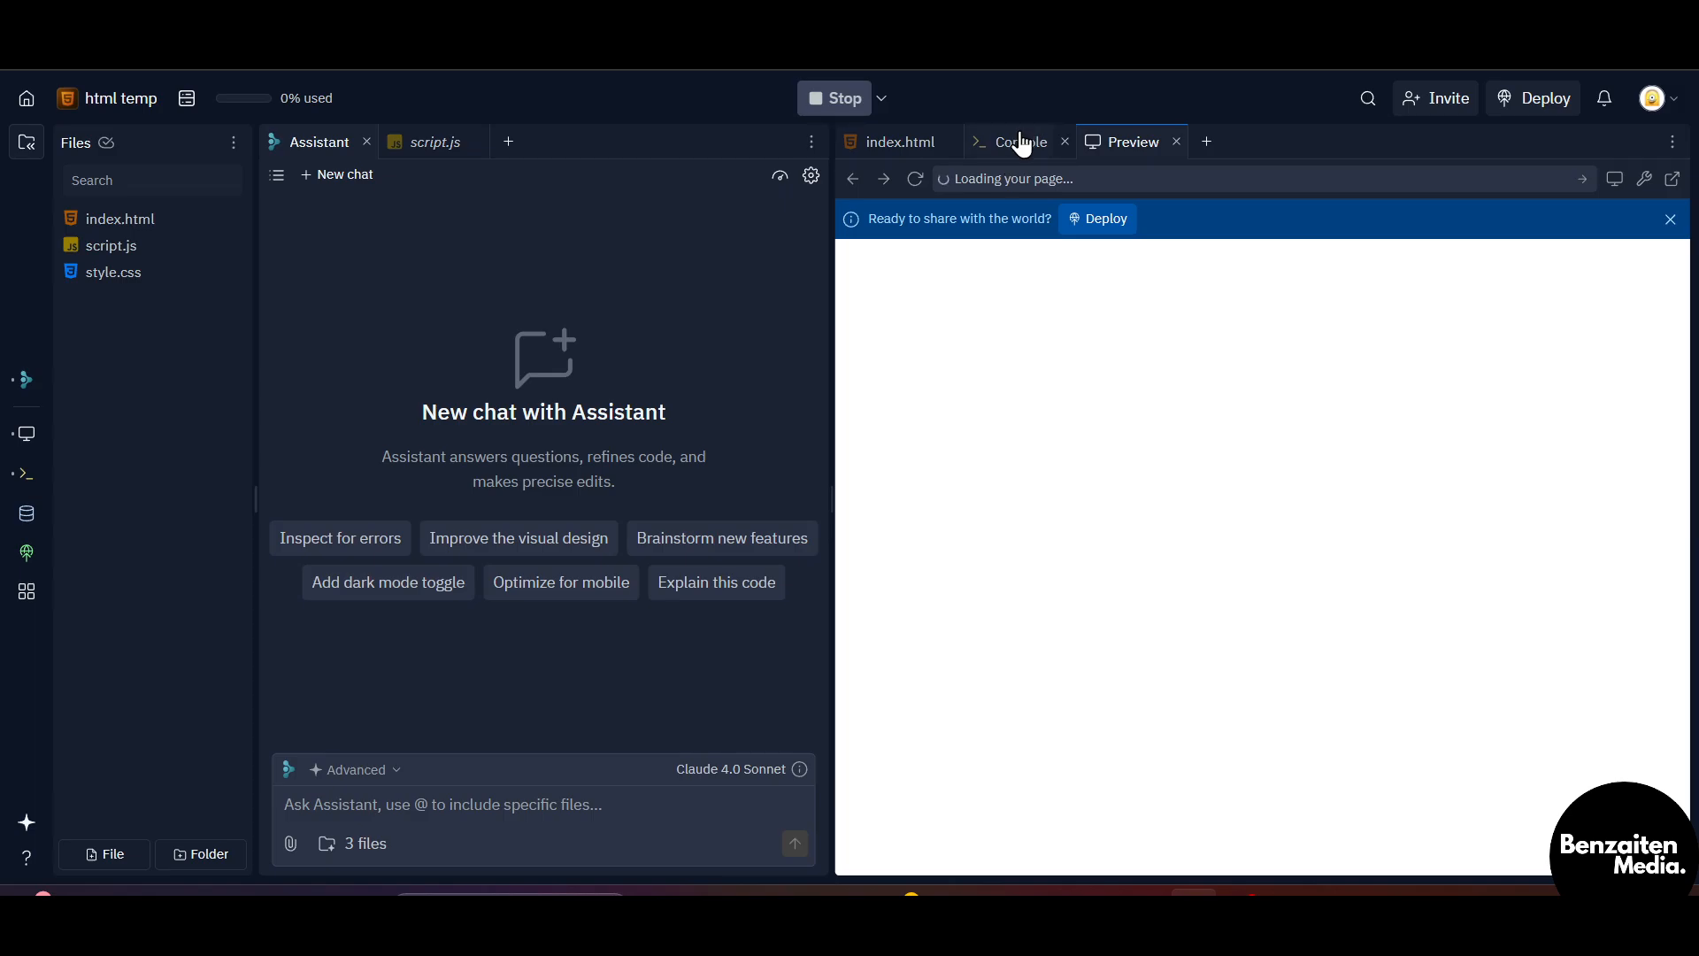
click(1020, 143)
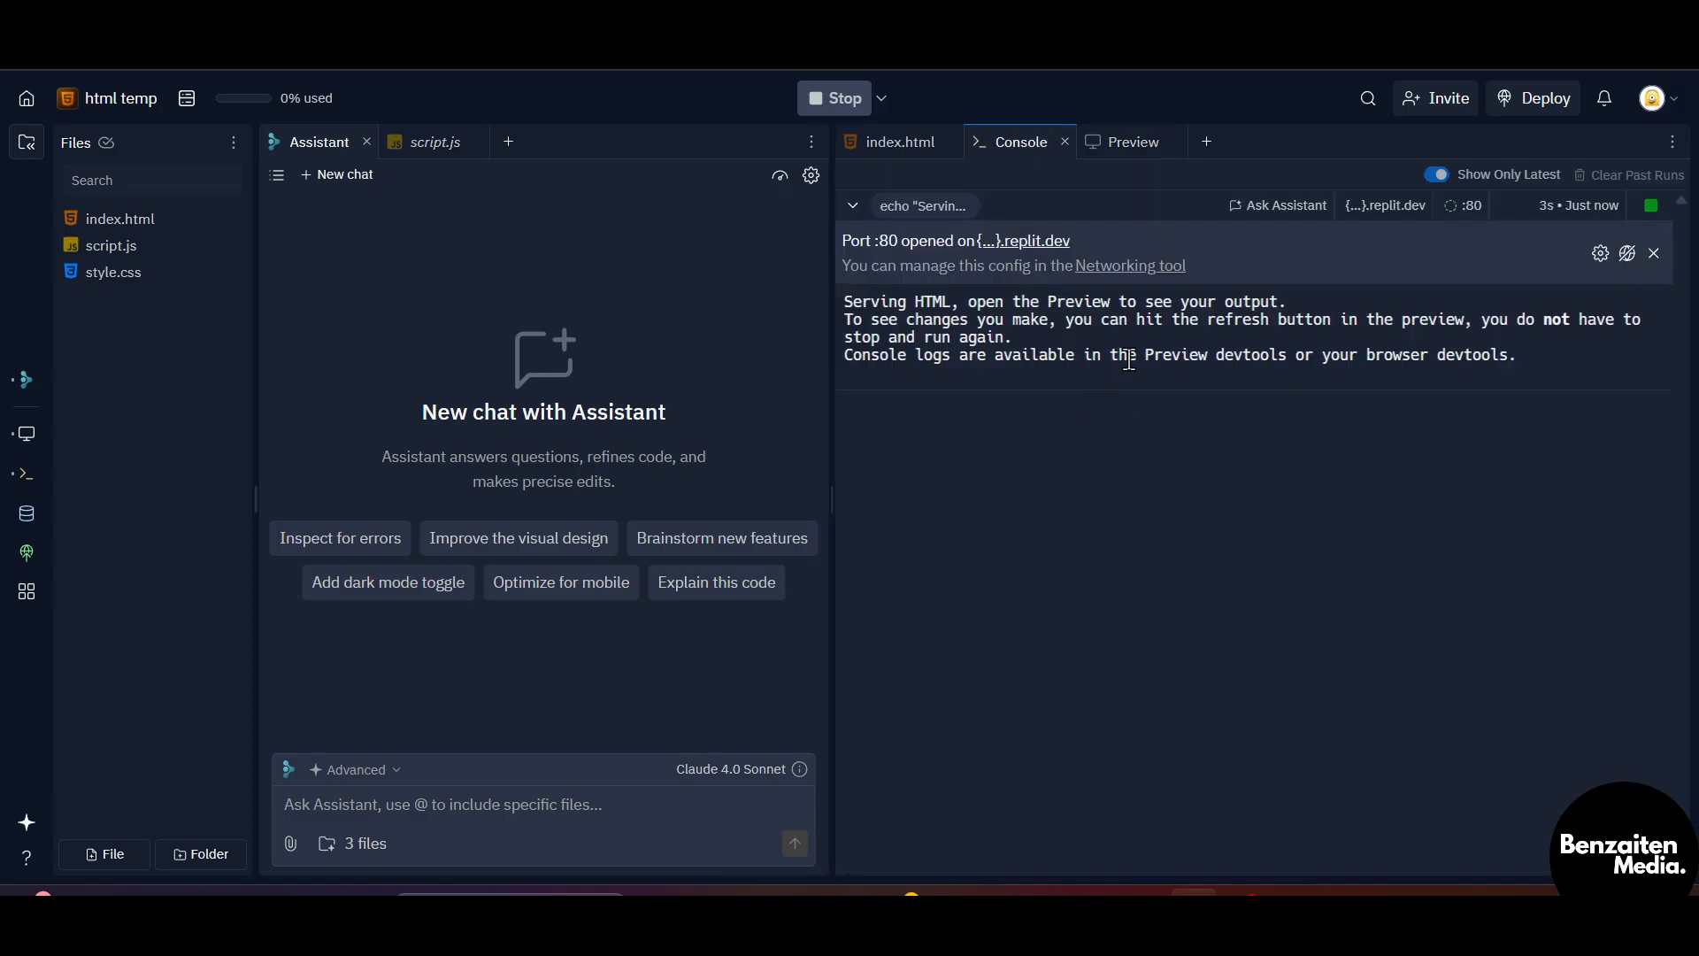
- View the 'Hello world' page in Preview, then close Preview and Console to return to index.html
click(1132, 142)
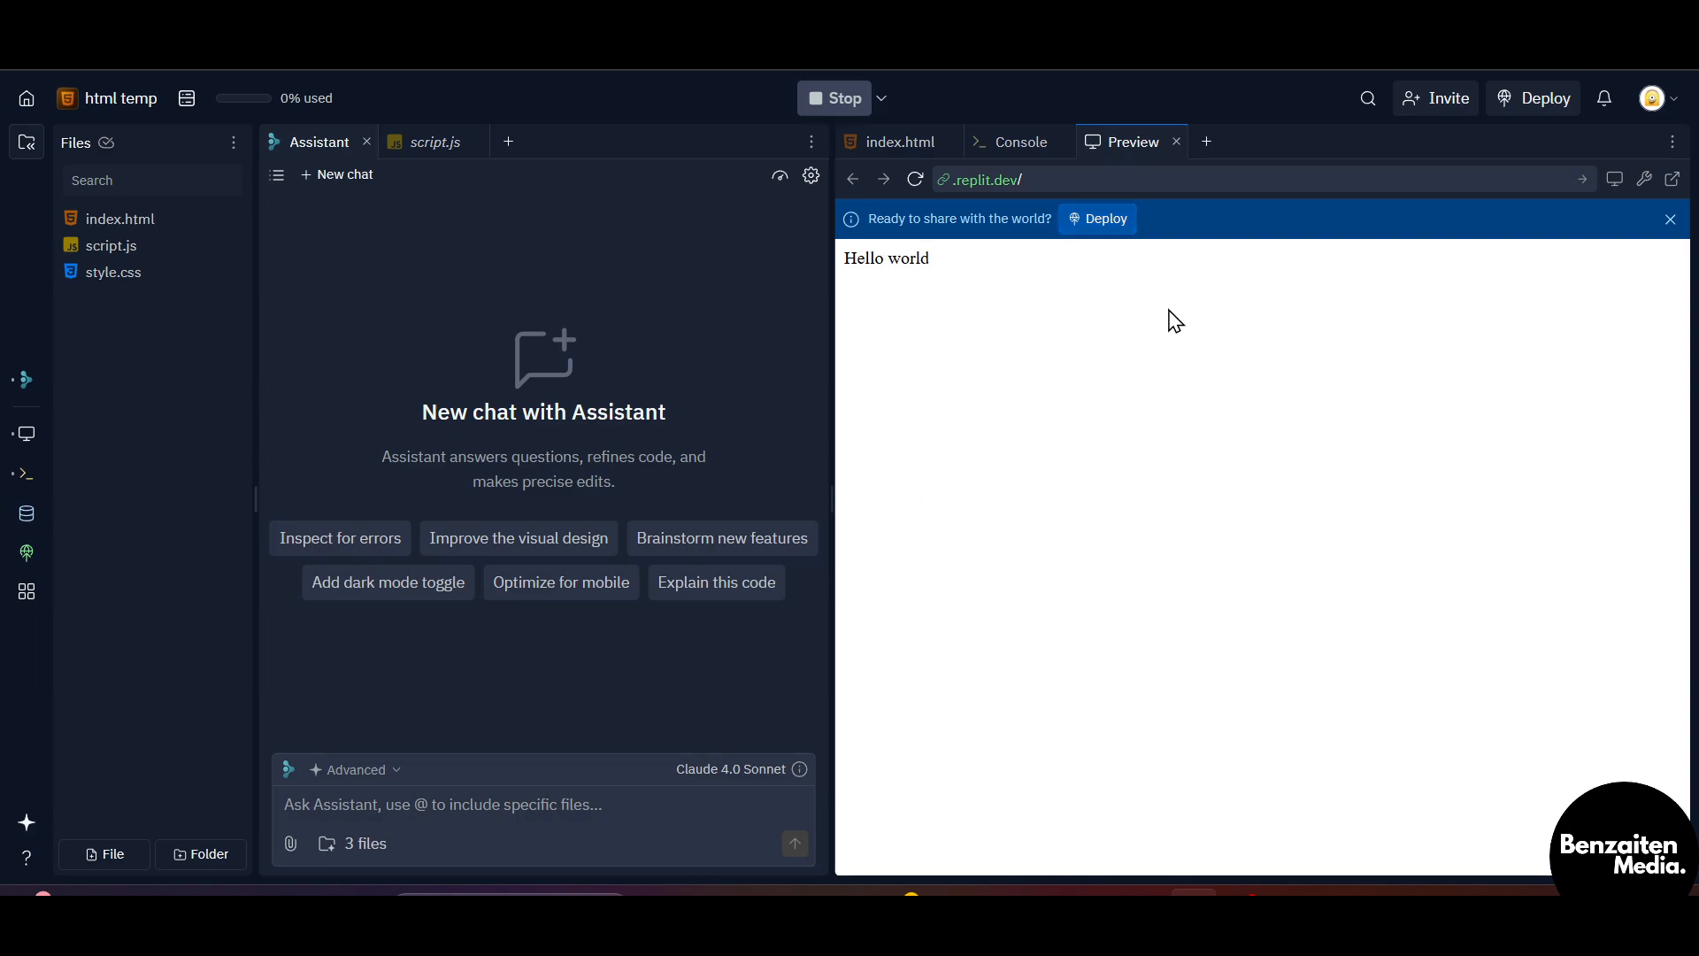
click(1176, 142)
click(1065, 143)
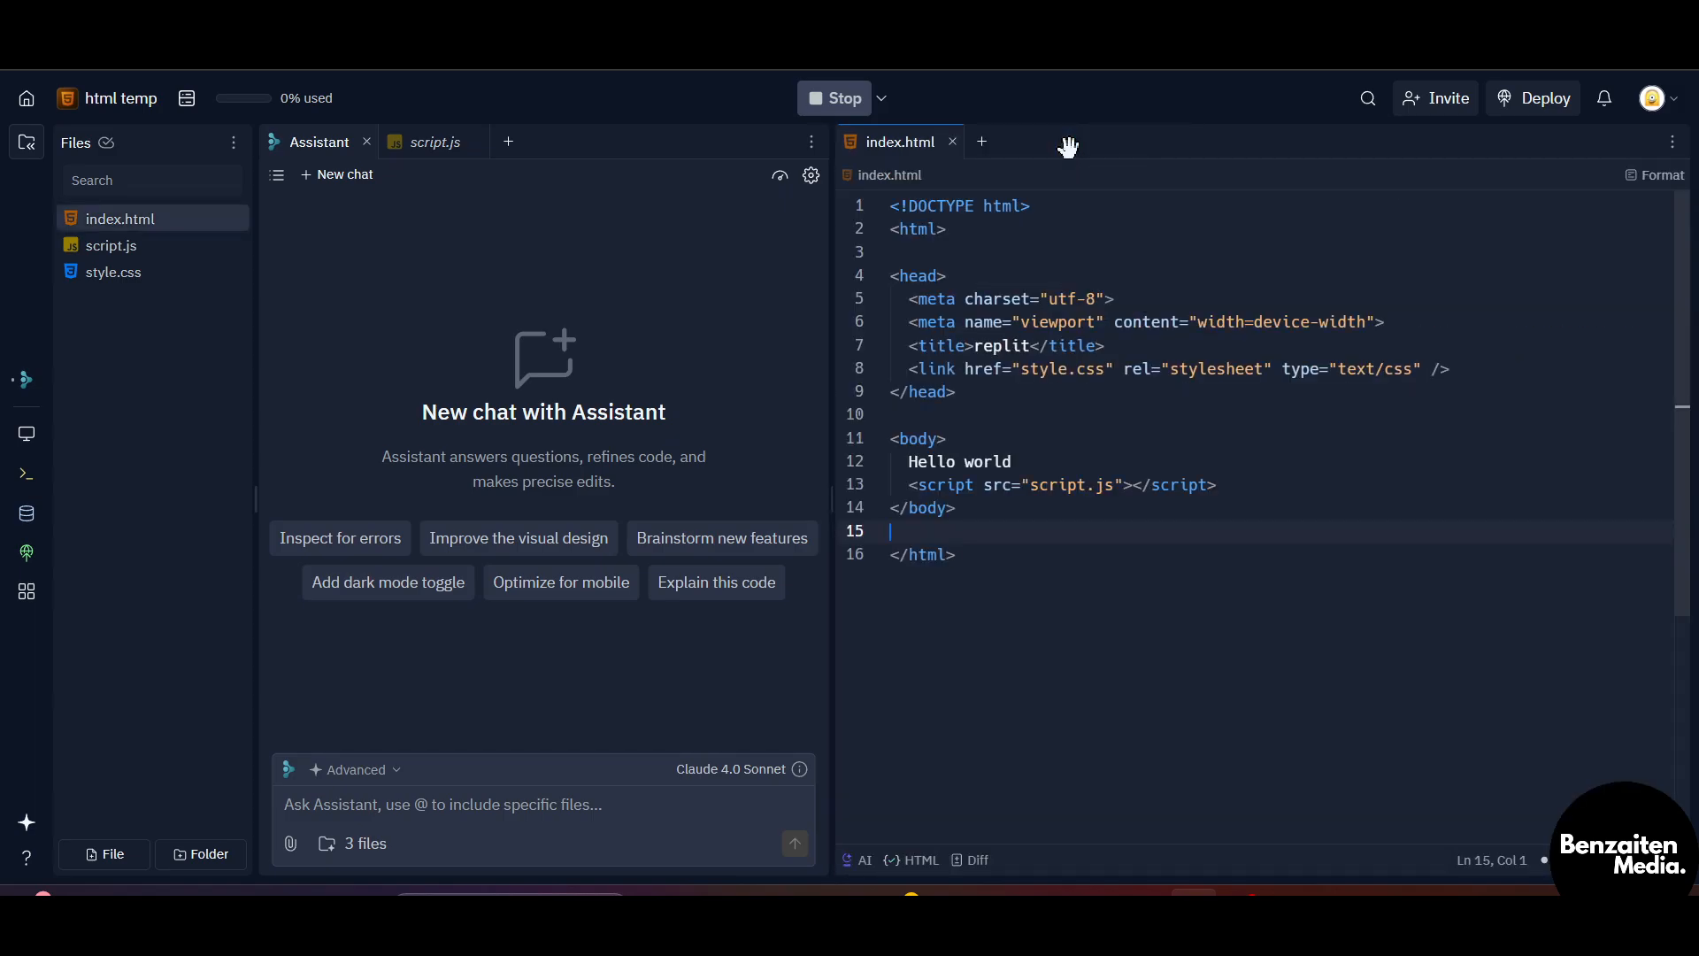